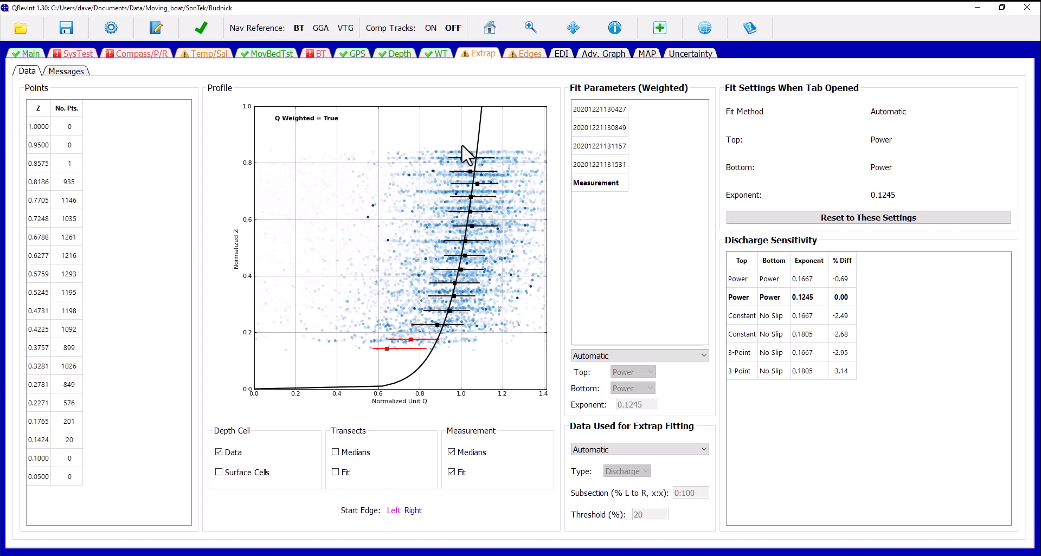
- Pan the profile plot to inspect the points at higher normalized unit Q, and restore the original view
left_click(571, 26)
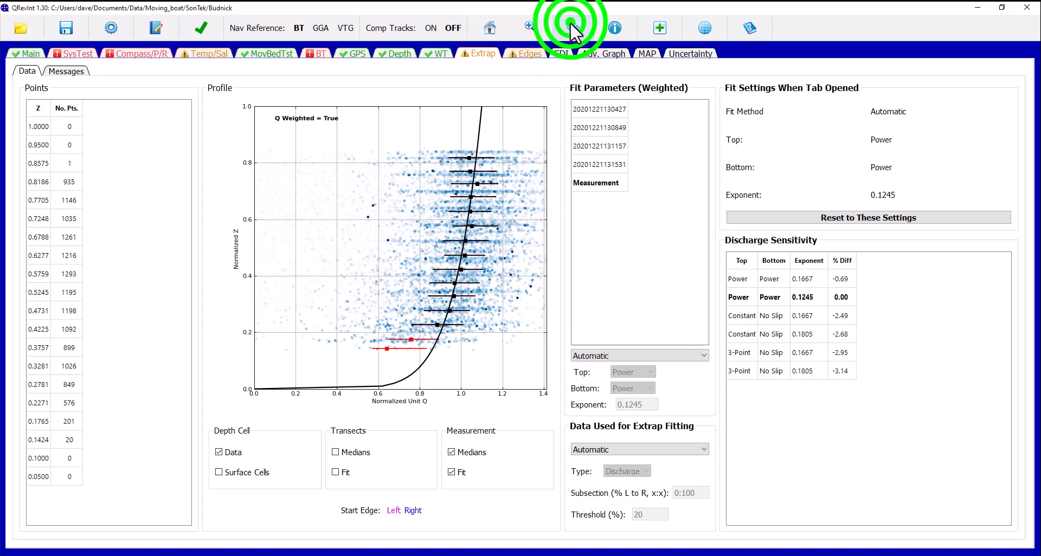
left_click(494, 182)
left_click_drag(493, 181, 368, 207)
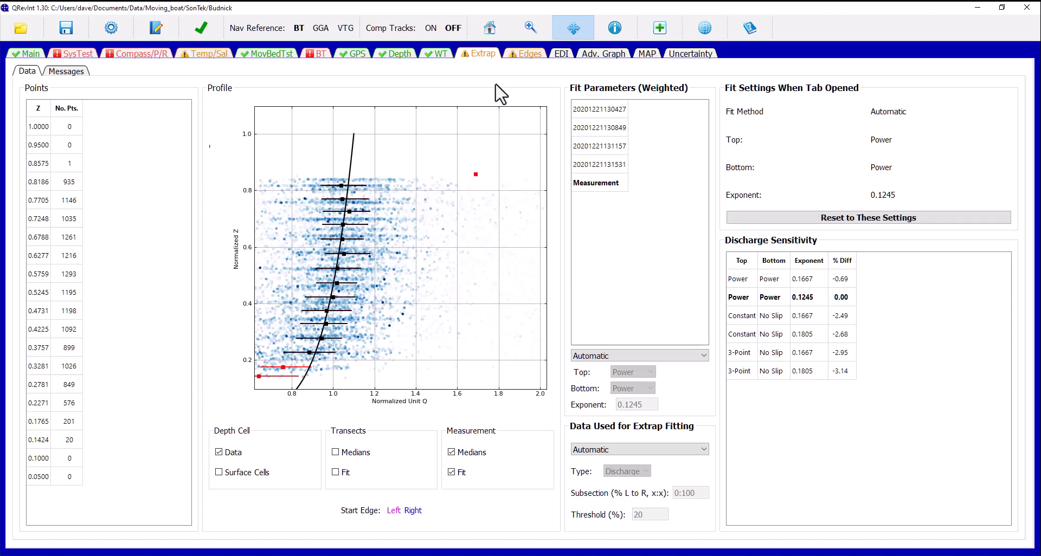
left_click(493, 27)
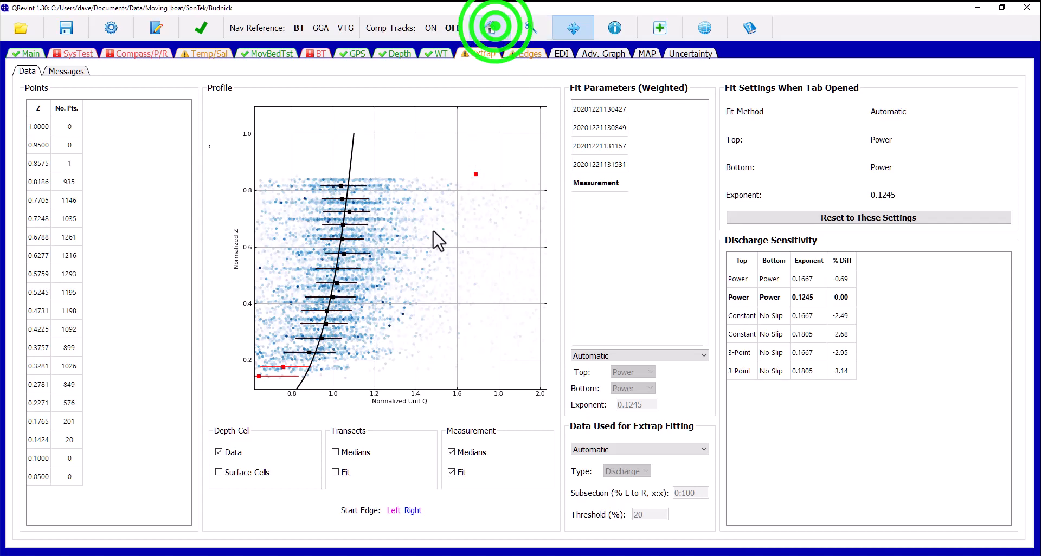
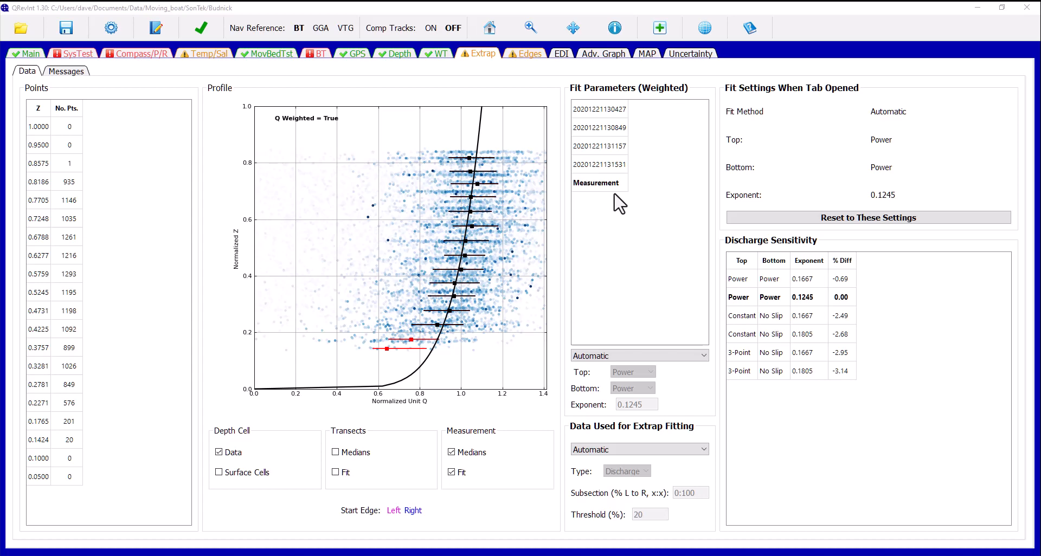
left_click(612, 165)
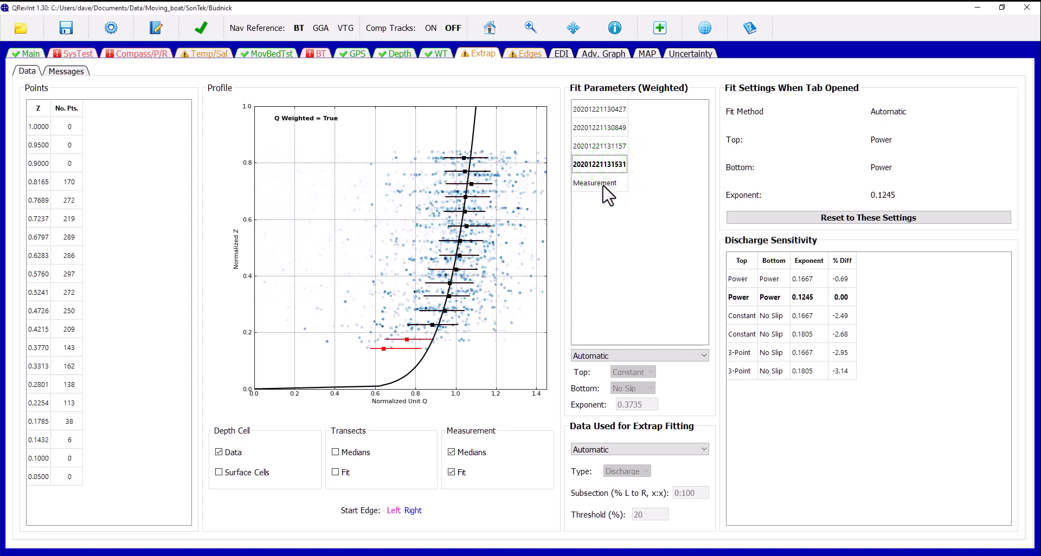
left_click(604, 183)
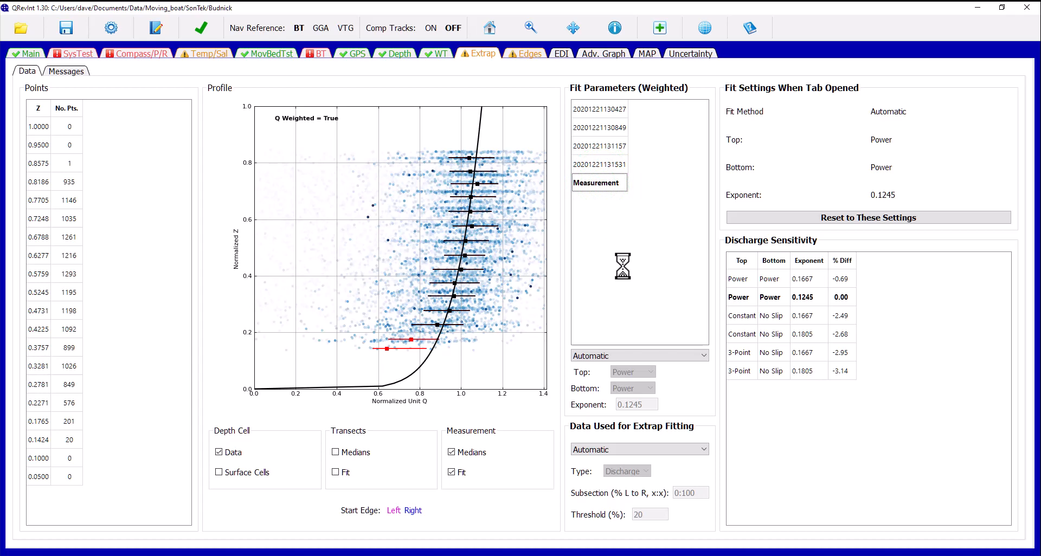
left_click(600, 162)
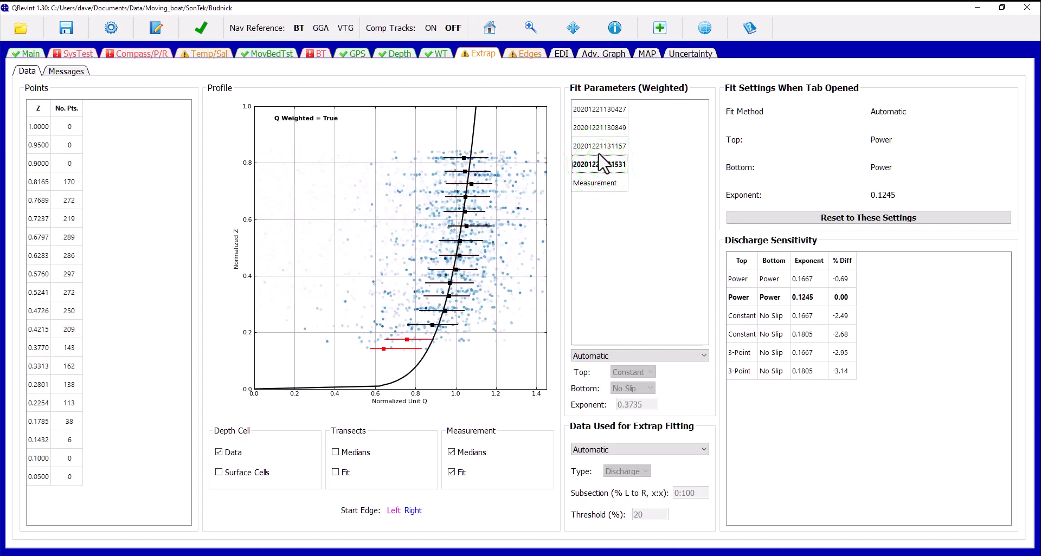
left_click(597, 144)
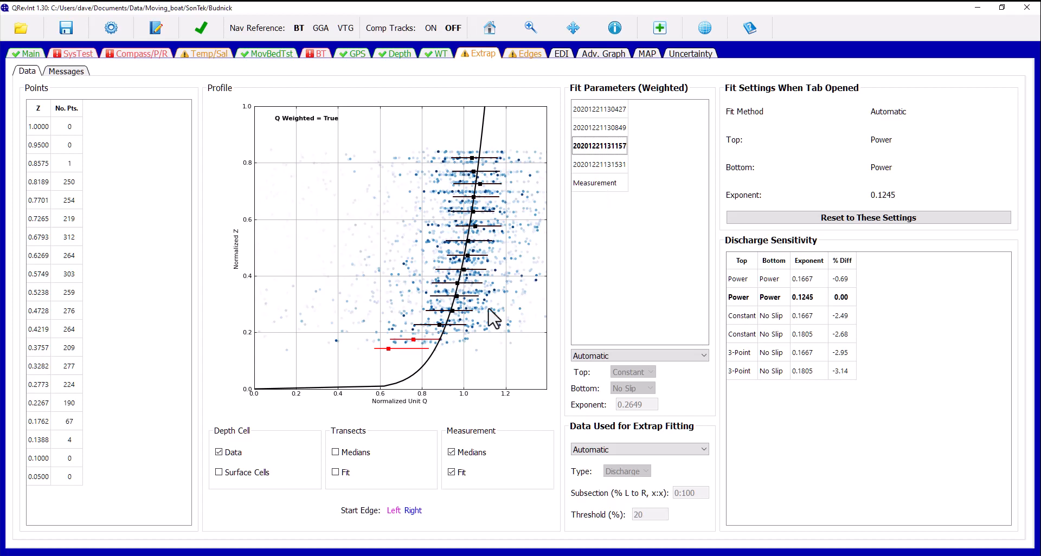
left_click(334, 452)
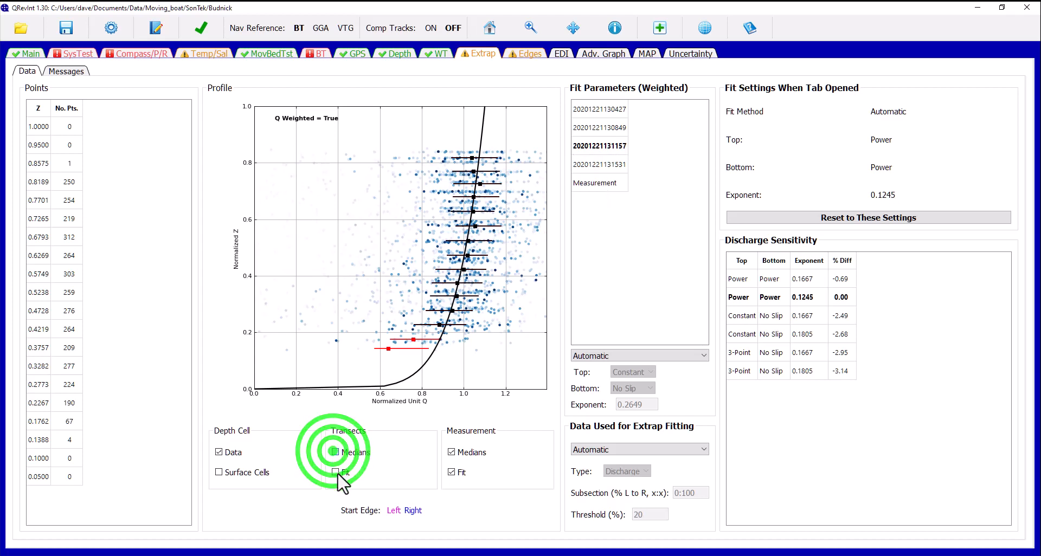
left_click(336, 472)
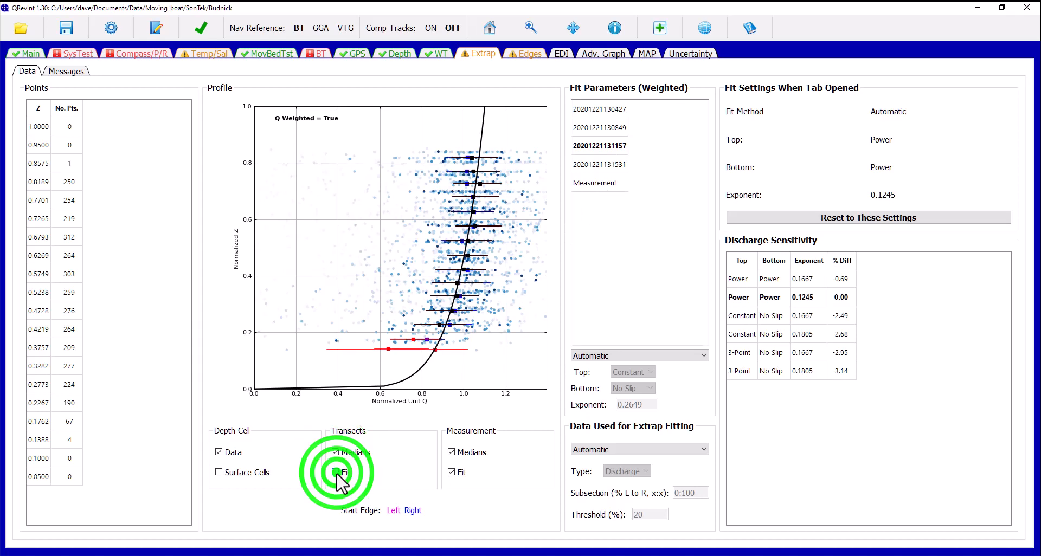
left_click(450, 452)
left_click(451, 472)
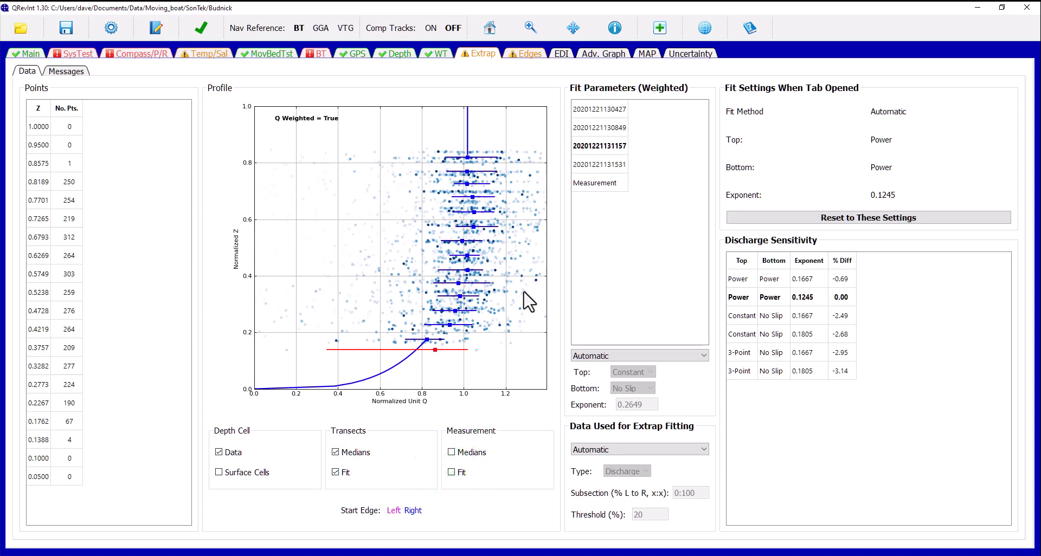
left_click(596, 164)
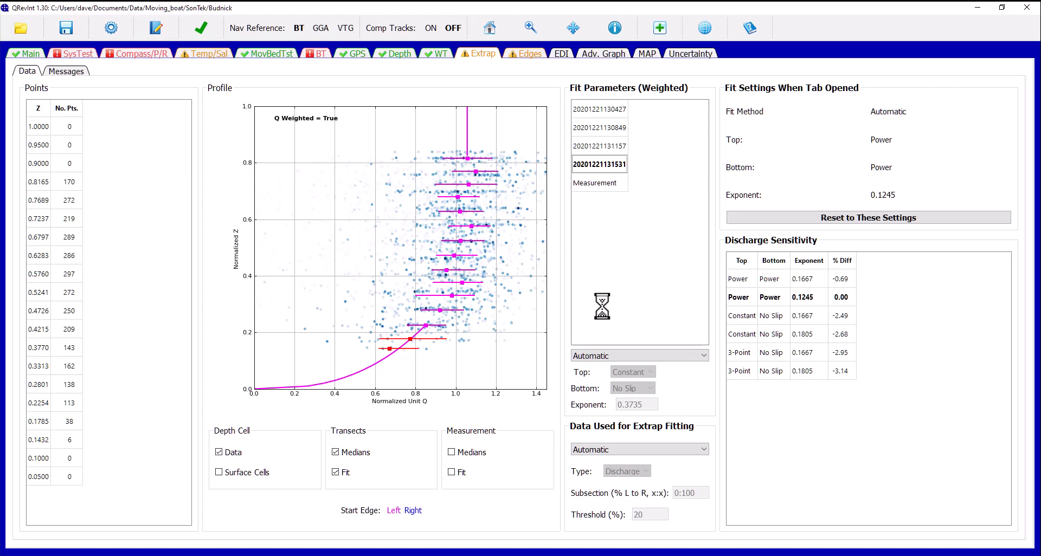
left_click(595, 184)
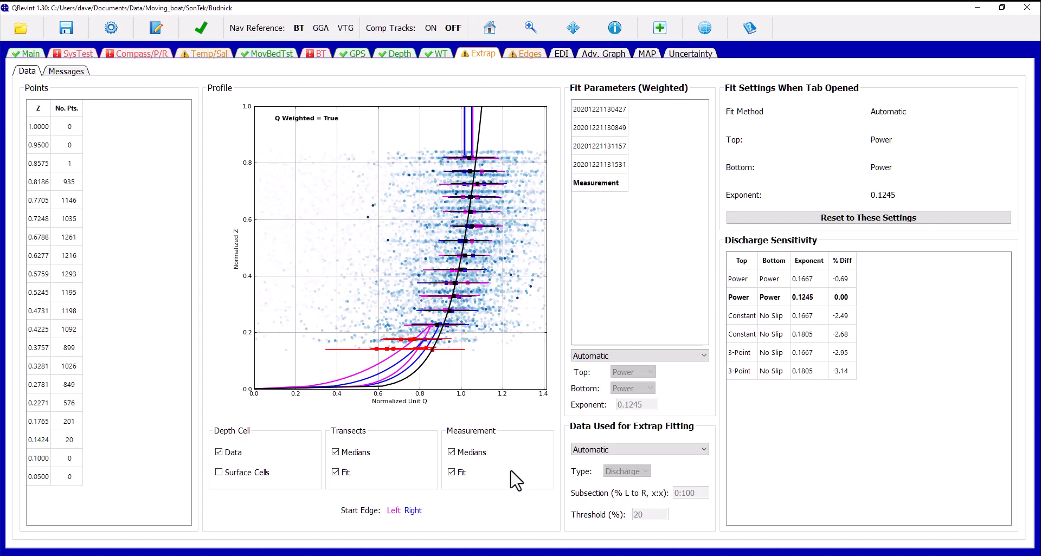
- Hide the transect medians and fits in the profile plot and show the surface cells
left_click(337, 452)
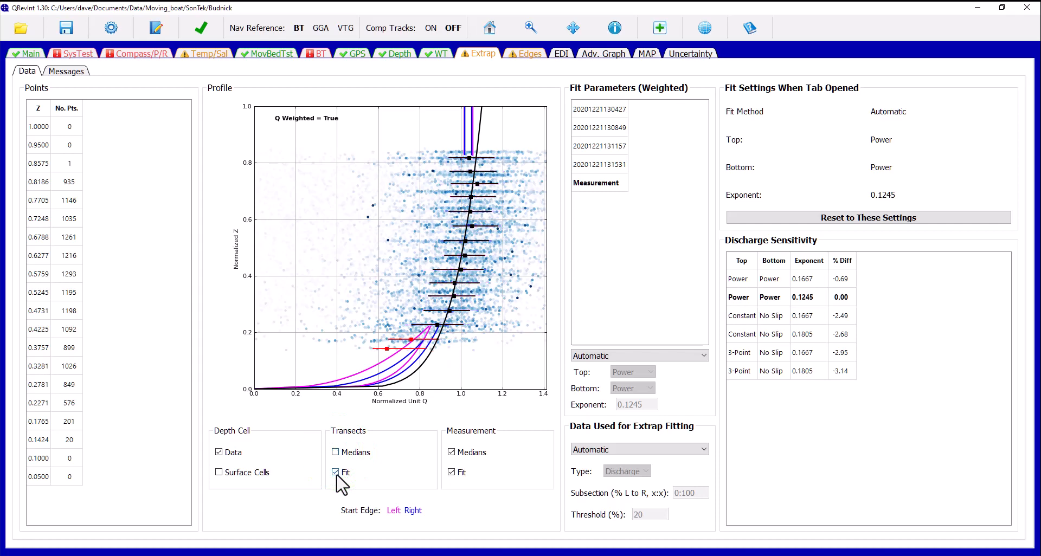
left_click(335, 472)
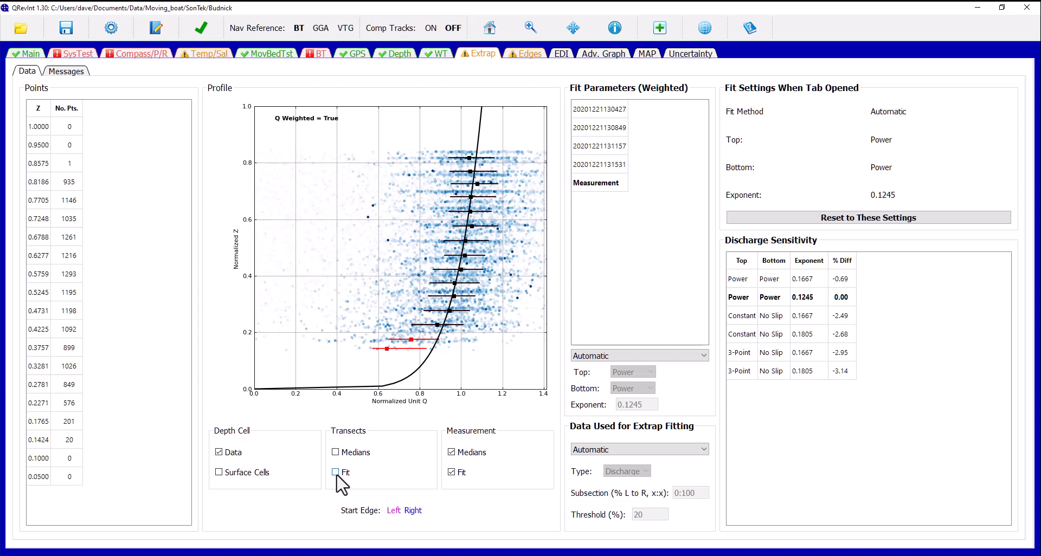
left_click(218, 472)
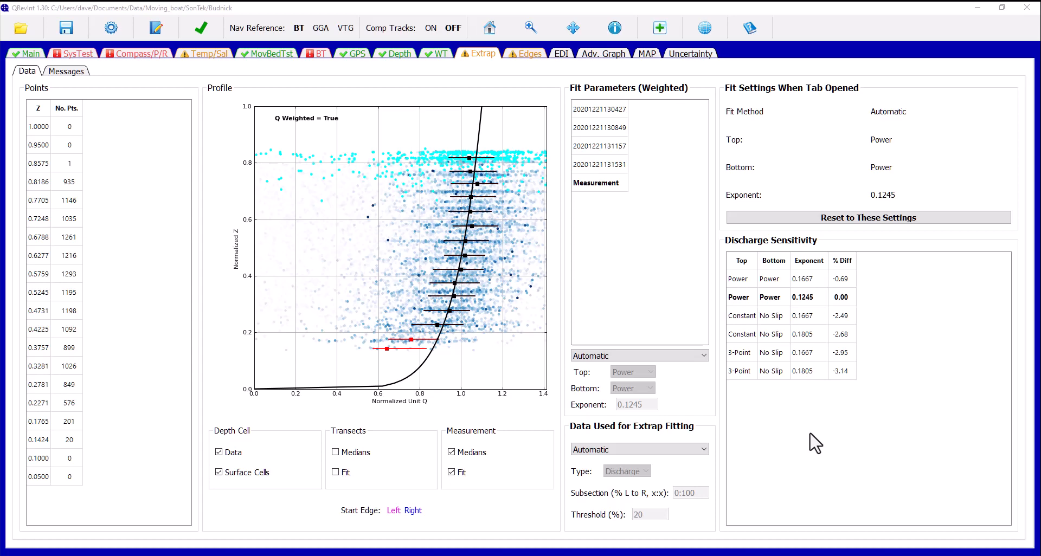
- Try the Constant / No Slip fit with exponent 0.1805 from the discharge sensitivity table, and return the fit to Automatic
left_click(743, 337)
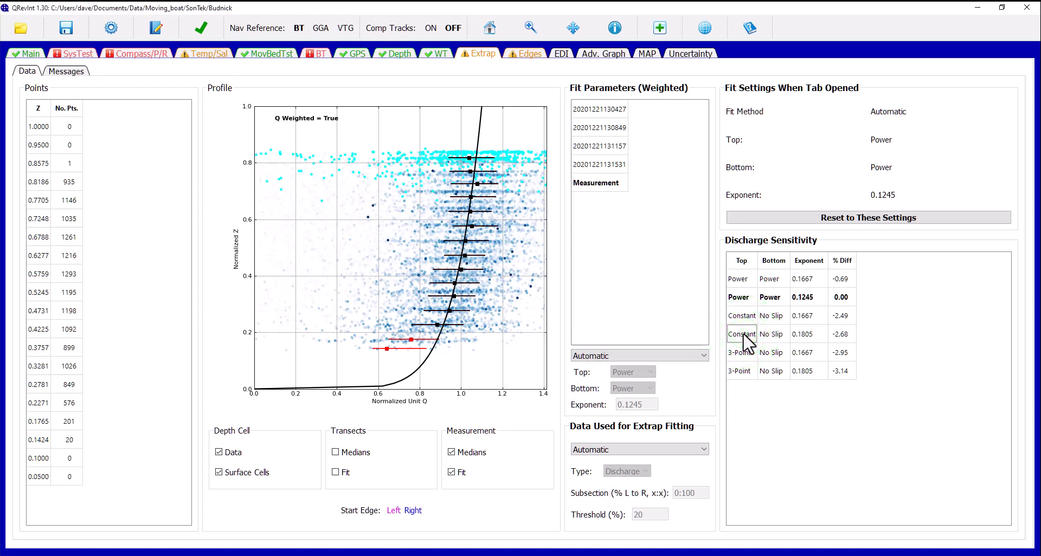
double_click(744, 336)
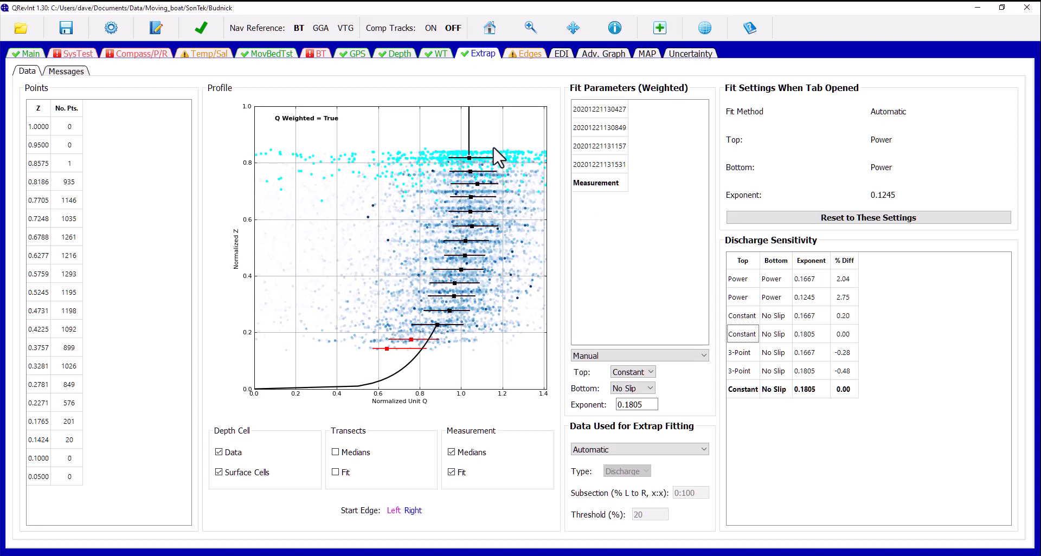
left_click(660, 356)
left_click(591, 376)
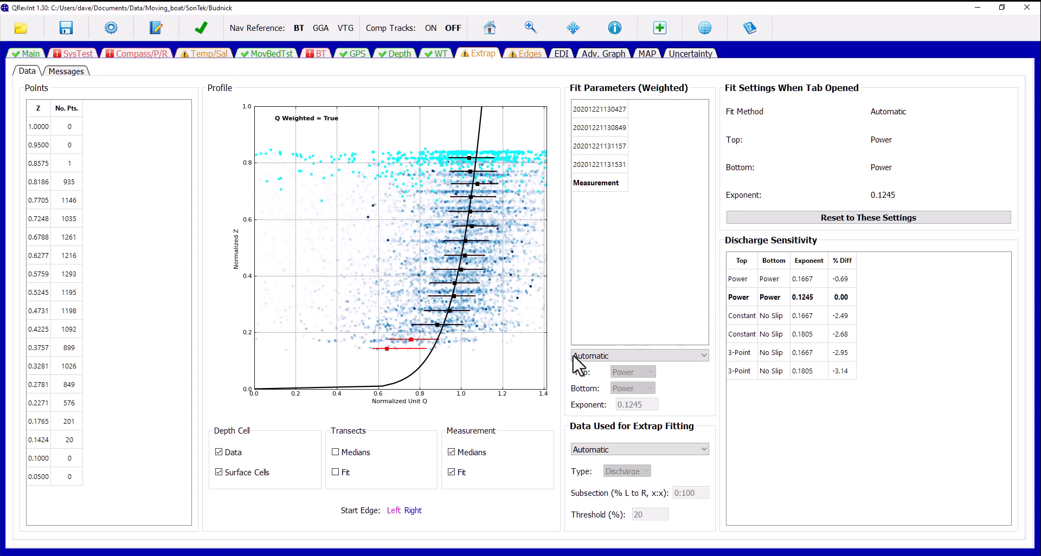
- Show the individual transect fits against the measurement fit for comparison, and hide them again
left_click(335, 472)
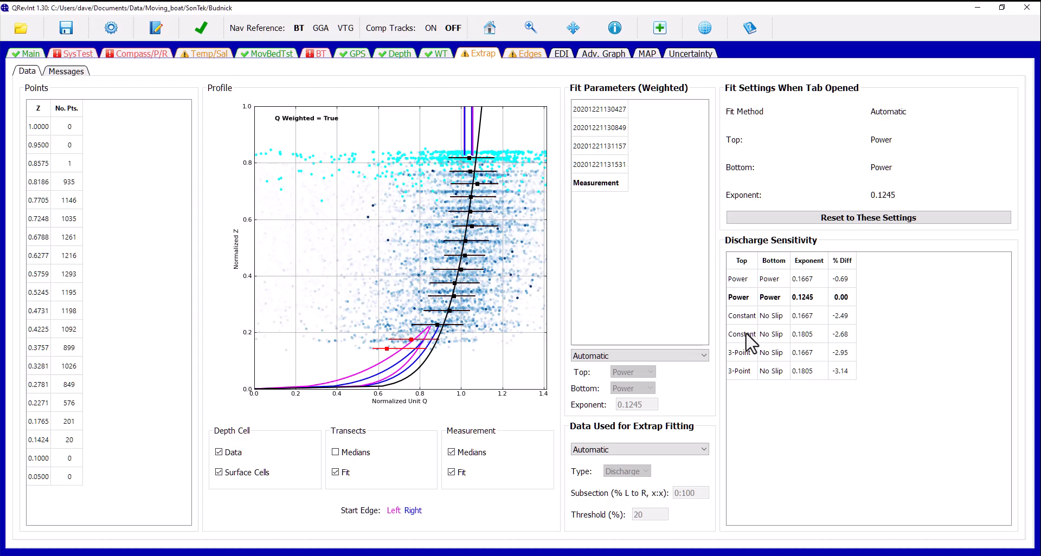
left_click(335, 472)
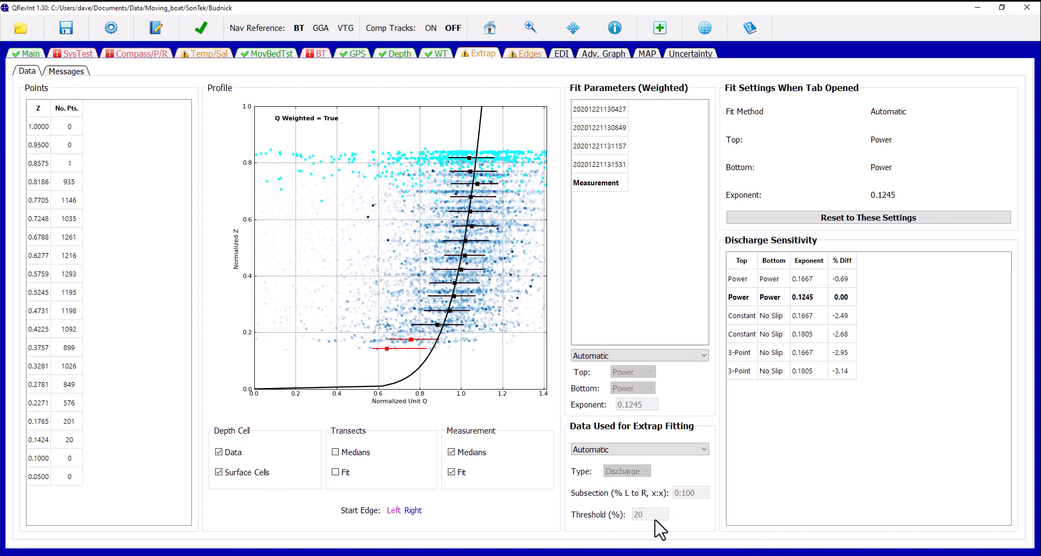
- Set the data used for extrapolation fitting to Manual, keeping the Discharge type, with a 10:90 subsection
left_click(661, 448)
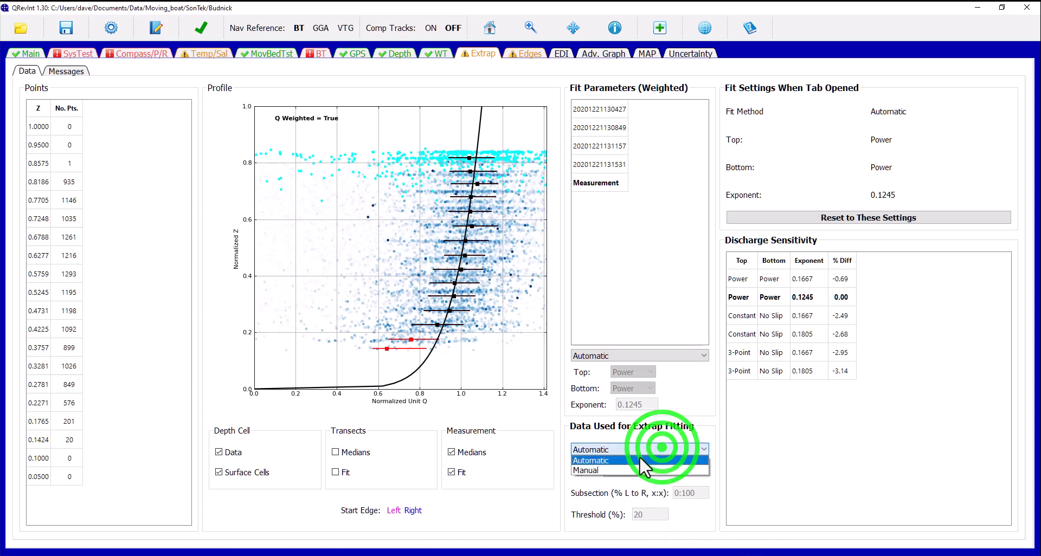
left_click(597, 470)
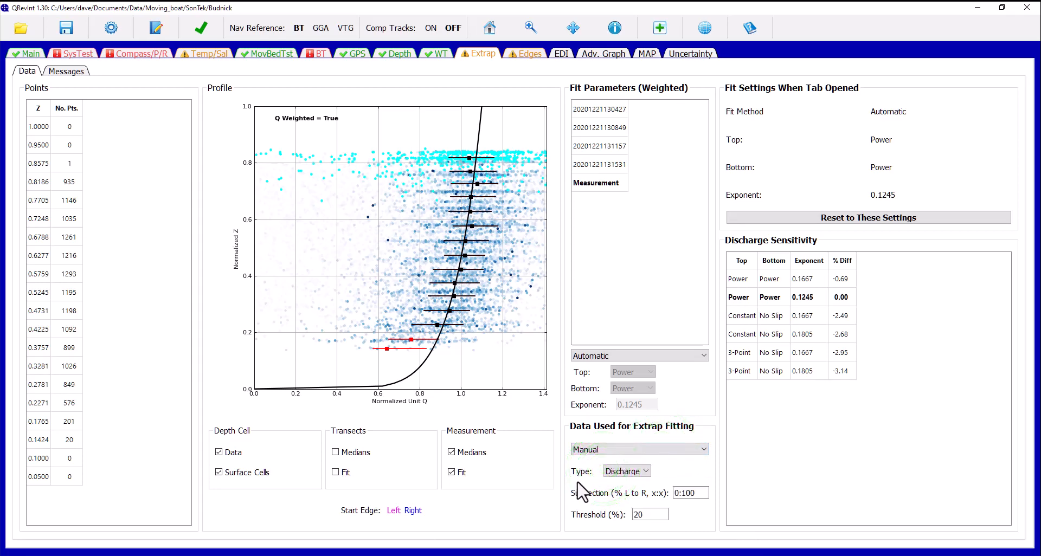
left_click(632, 472)
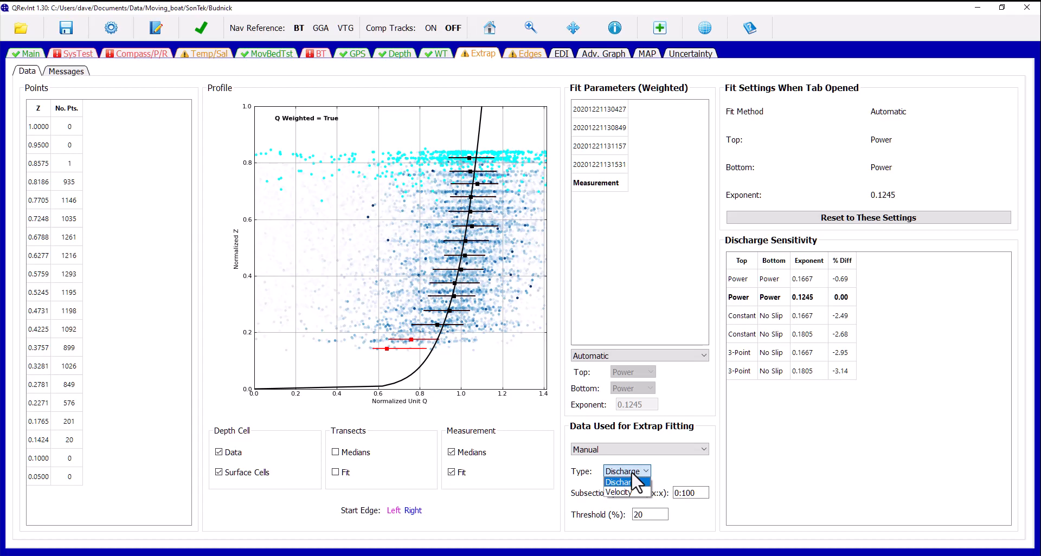
left_click(629, 480)
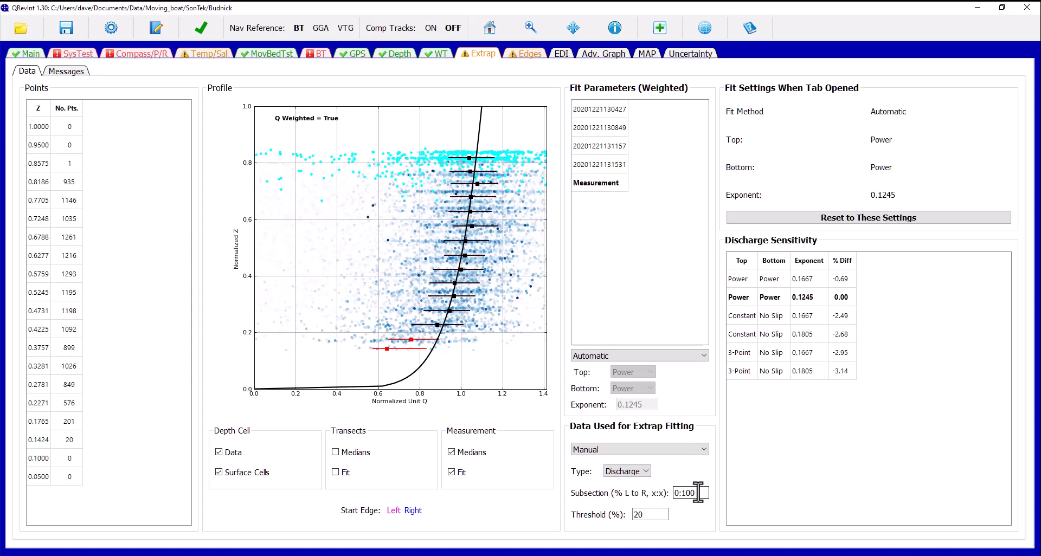
left_click_drag(699, 492, 671, 492)
type("10:90")
key("Return")
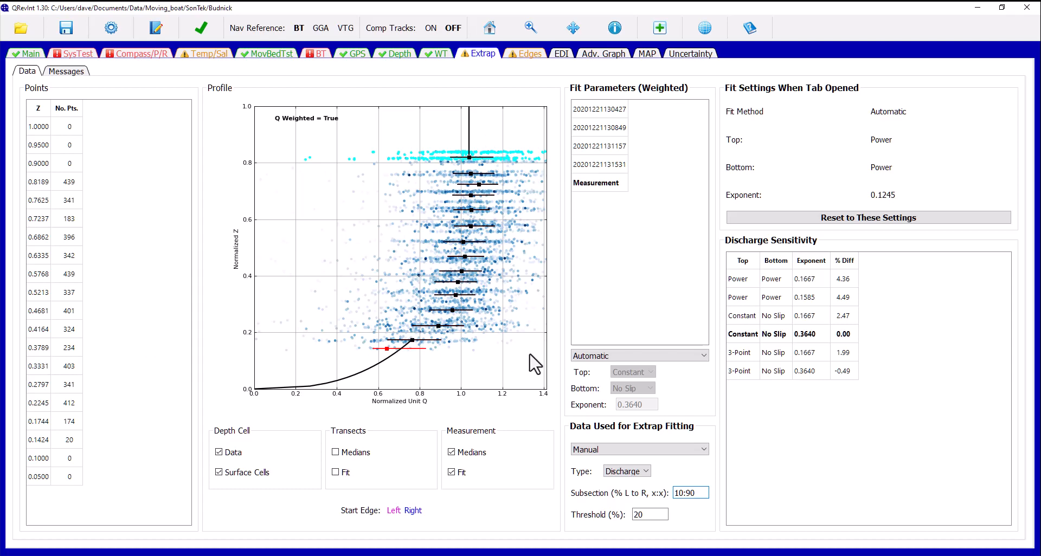
- Switch the measurement's fit parameters to Manual and set both the top and bottom methods to Power
left_click(614, 358)
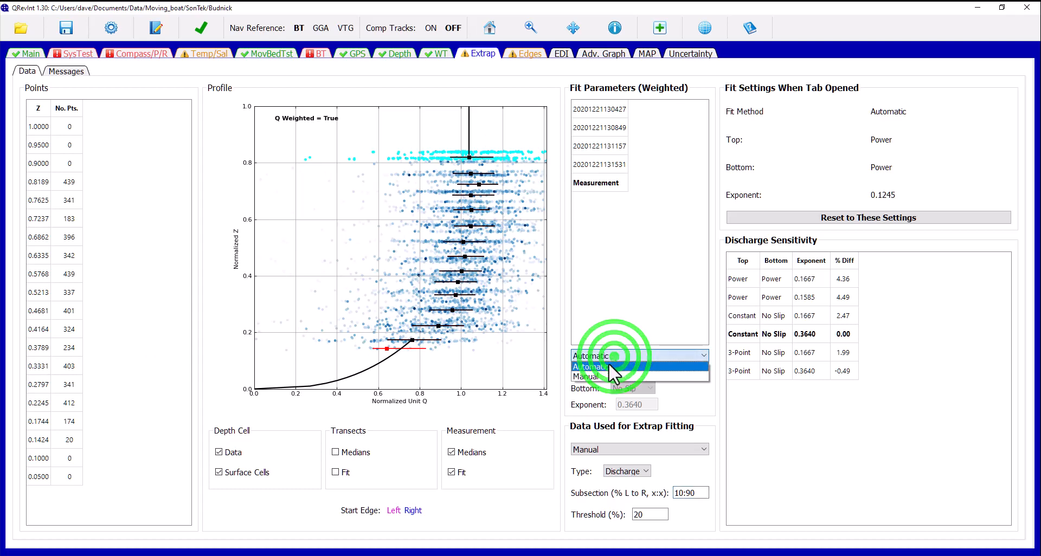
left_click(591, 379)
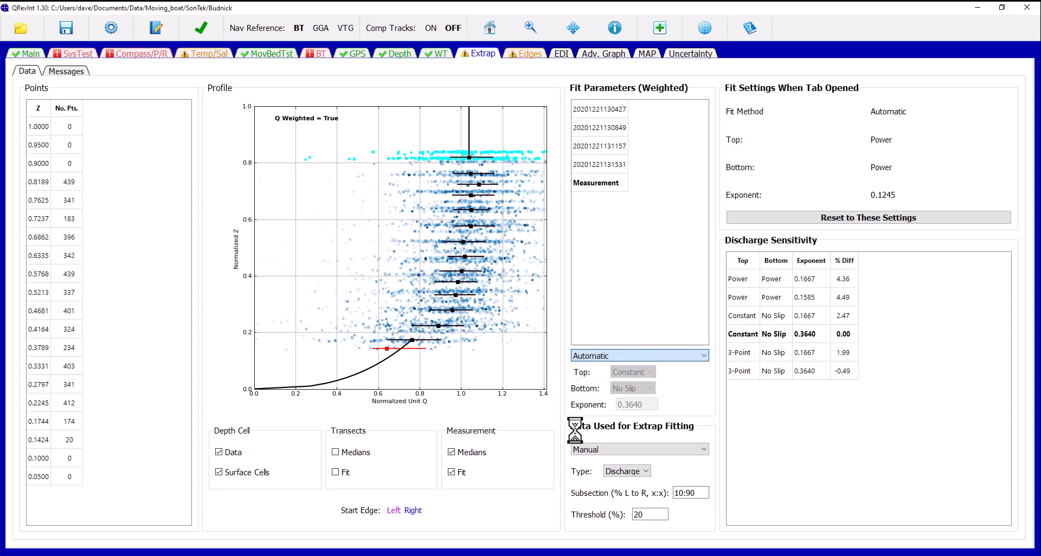
left_click(633, 387)
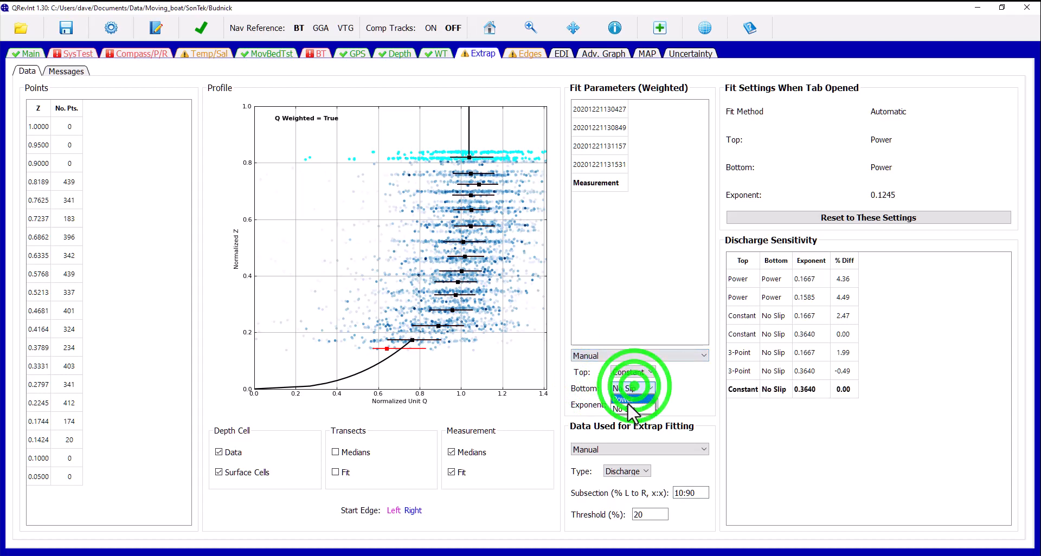
left_click(629, 409)
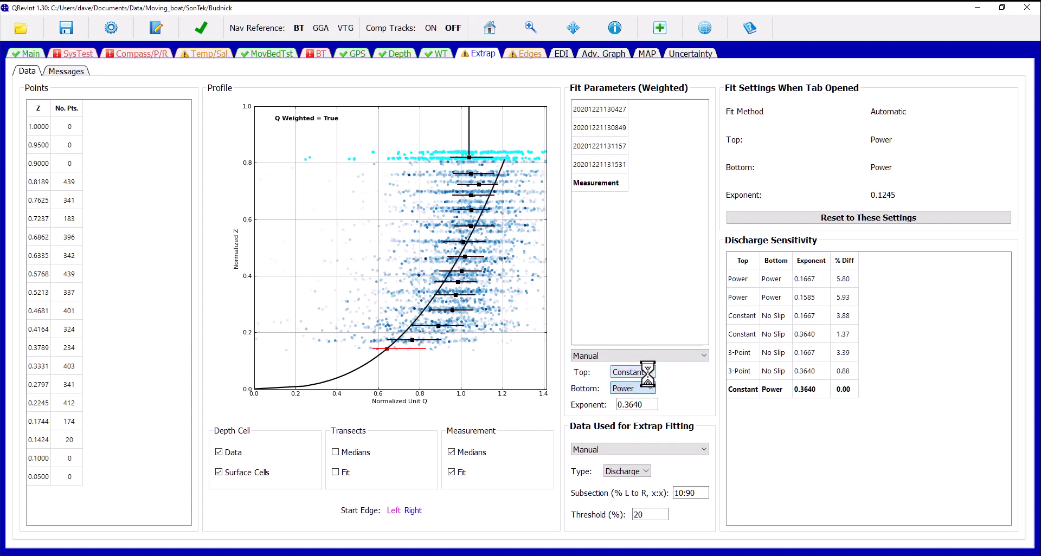
left_click(633, 387)
left_click(630, 383)
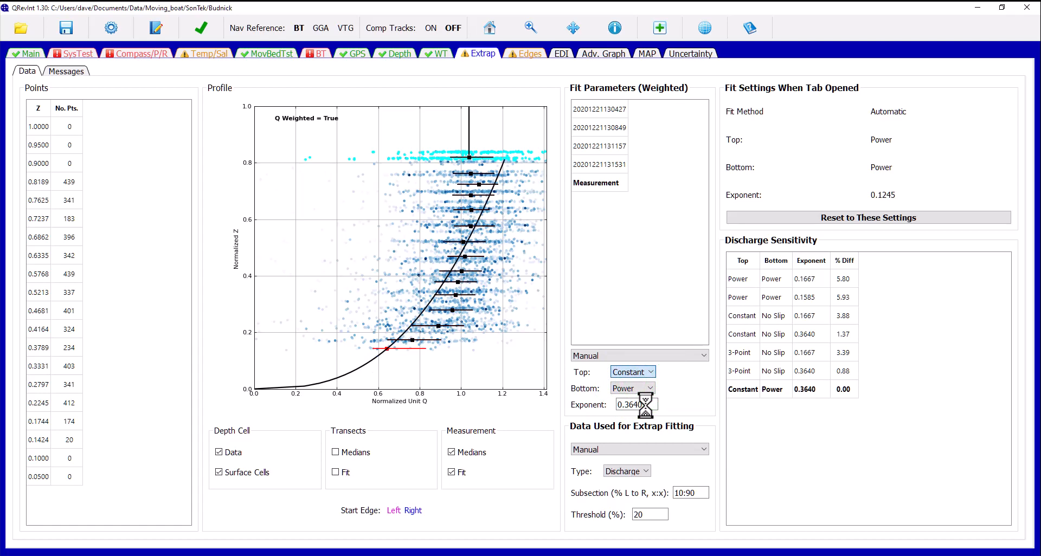
- Set the manual fit exponent to 0.1245 and open the main measurement summary
left_click(645, 404)
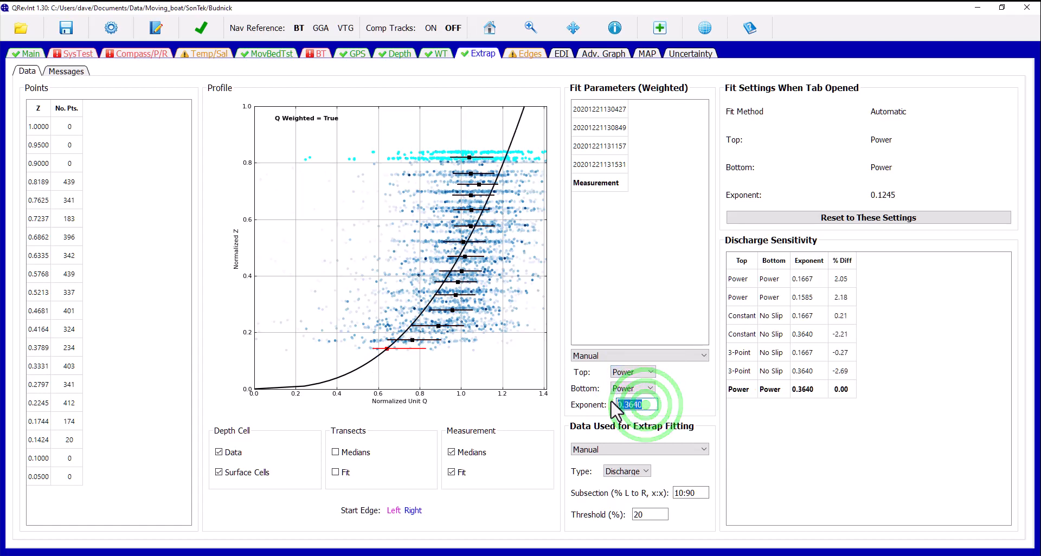
type("0")
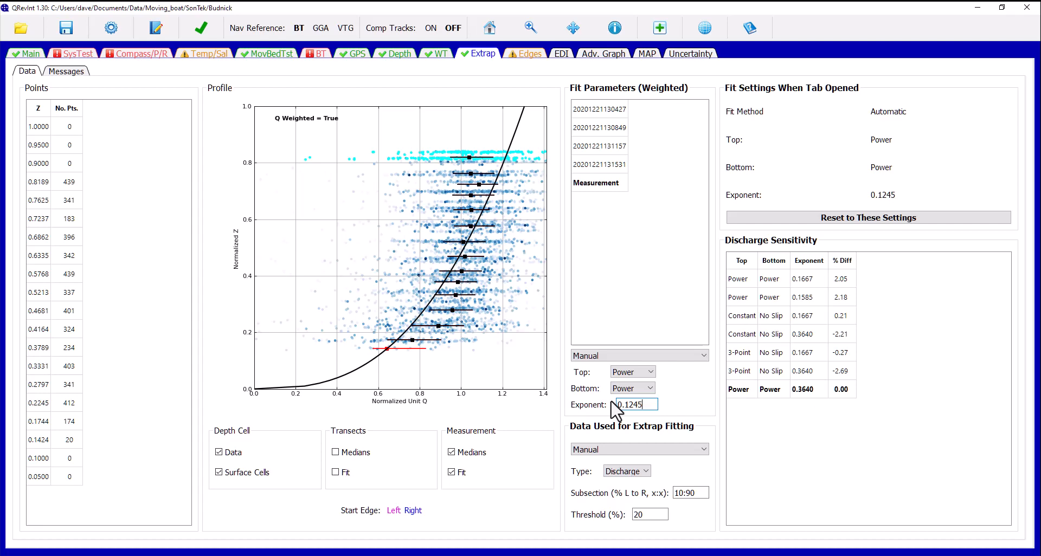
type(".1245")
key("Return")
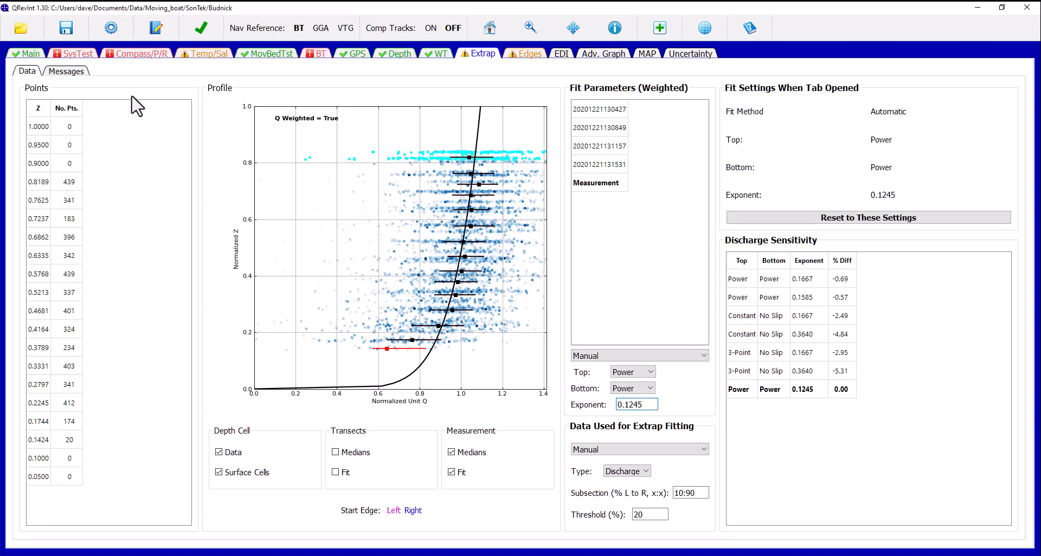
left_click(33, 55)
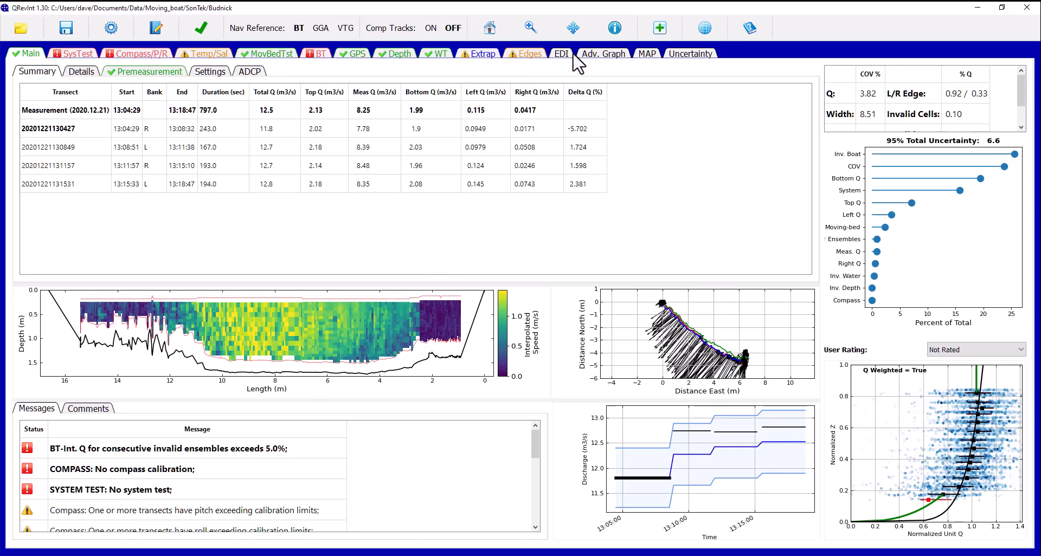
- Reopen the extrapolation settings and set both the fit parameters and the data used for extrapolation fitting to Automatic
left_click(488, 55)
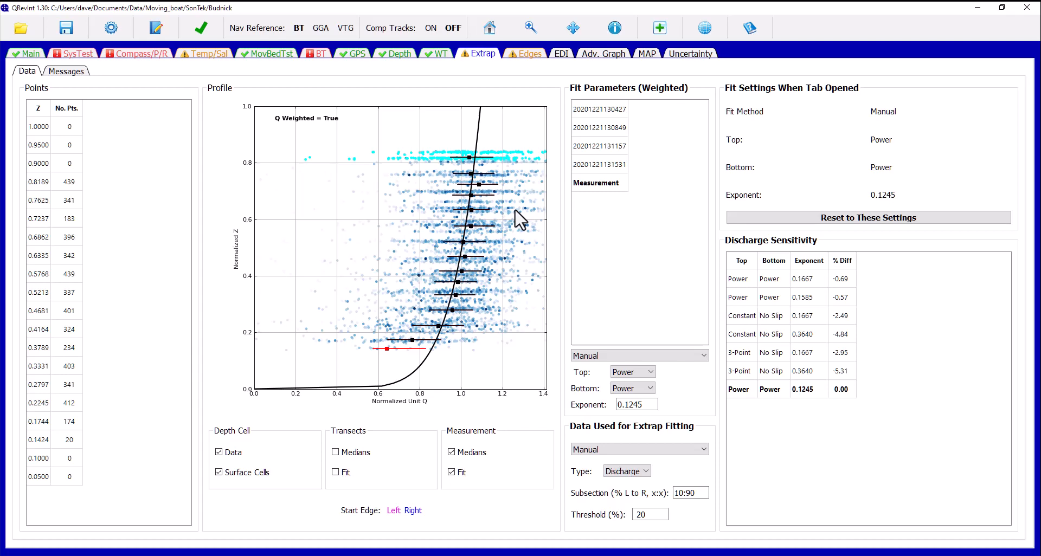
left_click(651, 357)
left_click(627, 367)
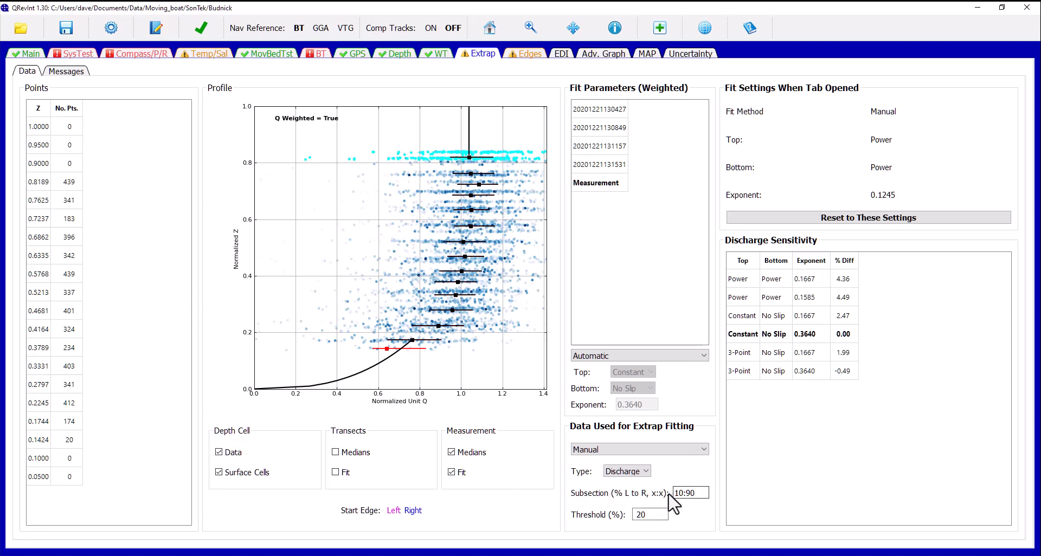
left_click(652, 452)
left_click(639, 470)
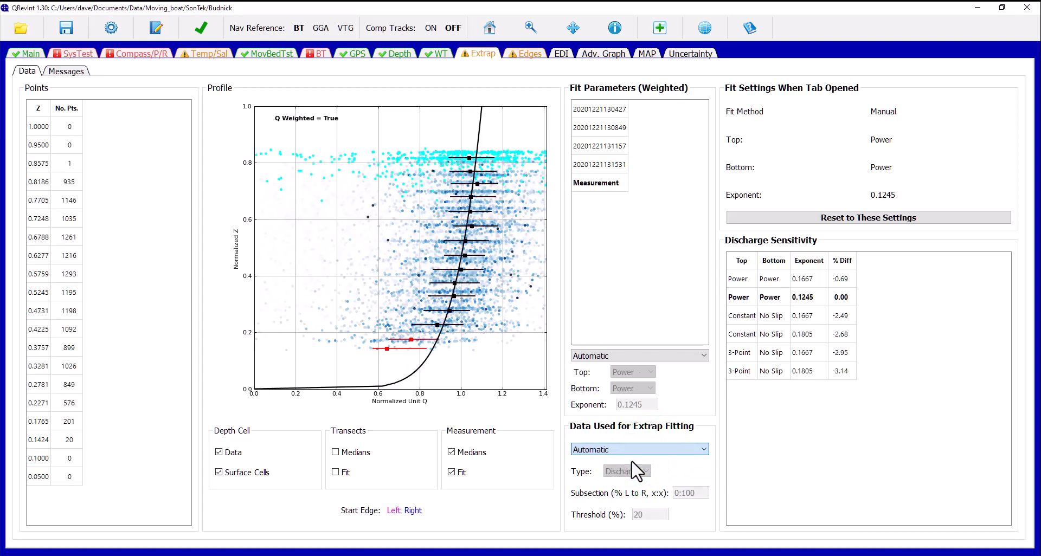
- Switch the measurement's fit parameters to Manual, with the top method set to Constant and the bottom method to No Slip
left_click(648, 356)
left_click(613, 372)
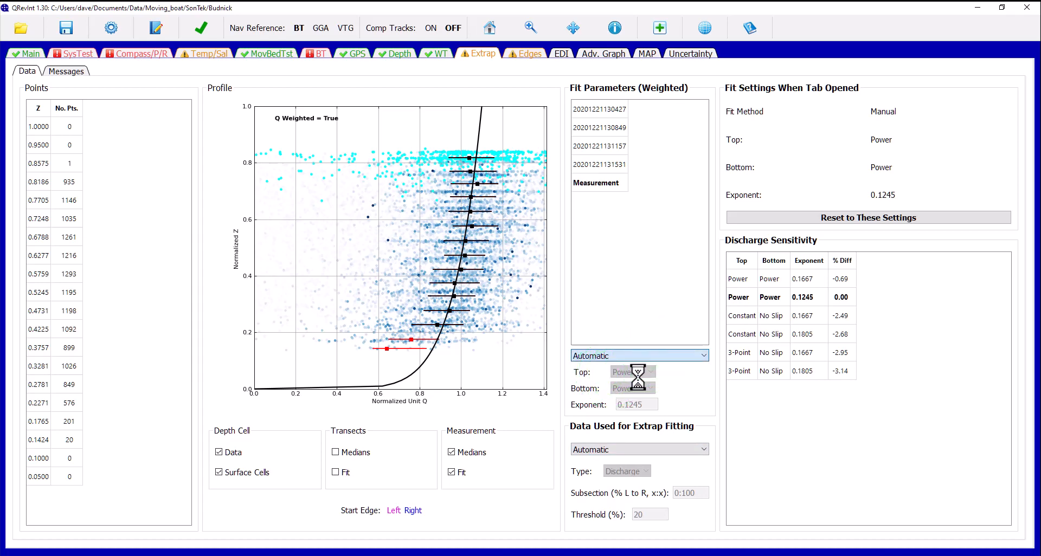
left_click(638, 373)
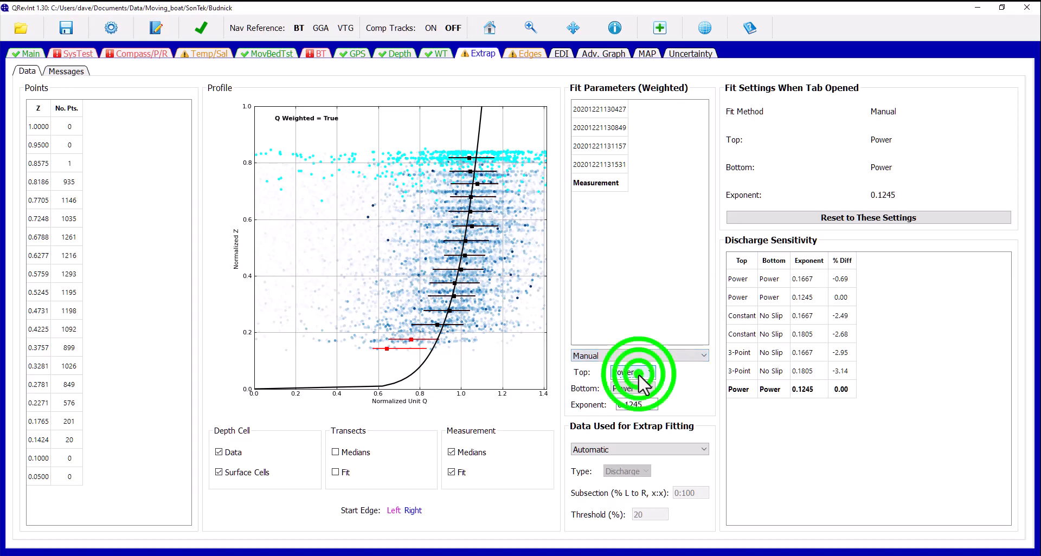
left_click(634, 394)
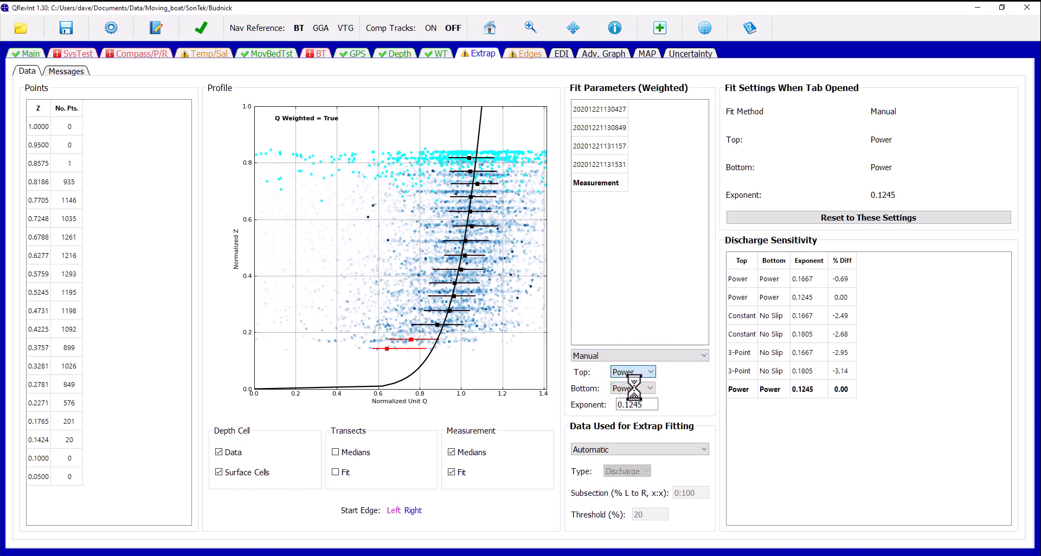
left_click(634, 388)
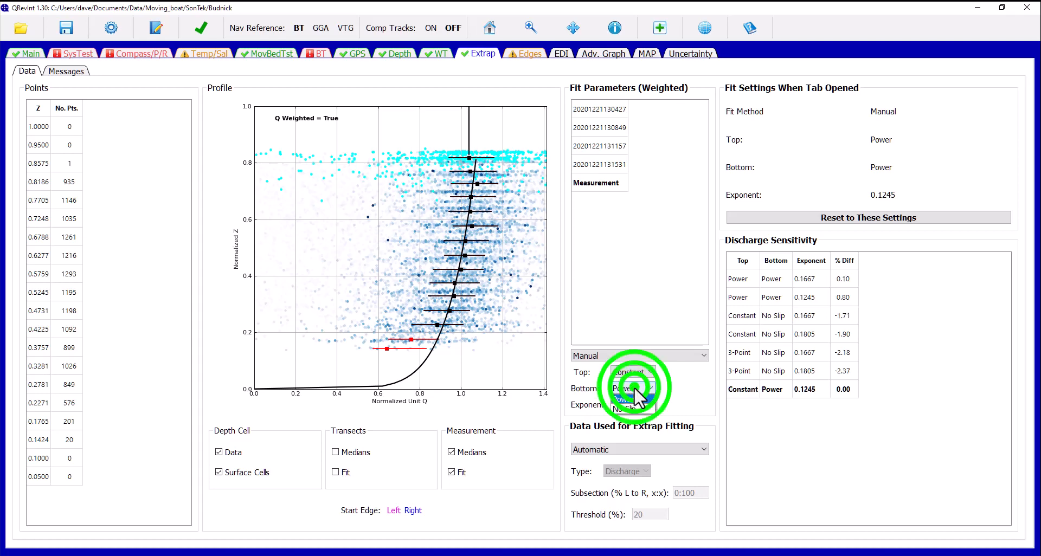
left_click(630, 409)
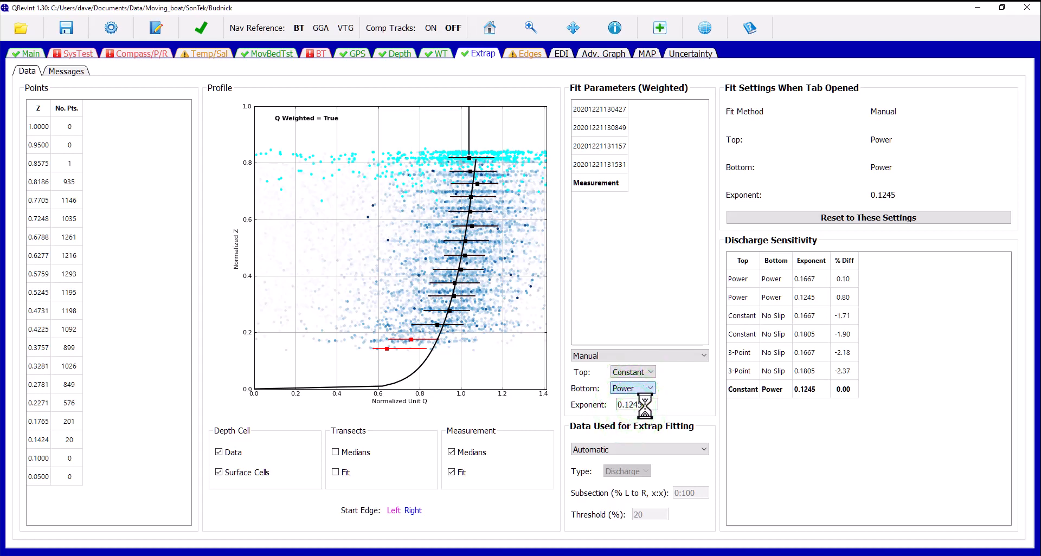
- Set the manual fit exponent to 0.3640, and return the fit parameters to Automatic
left_click_drag(644, 404, 617, 404)
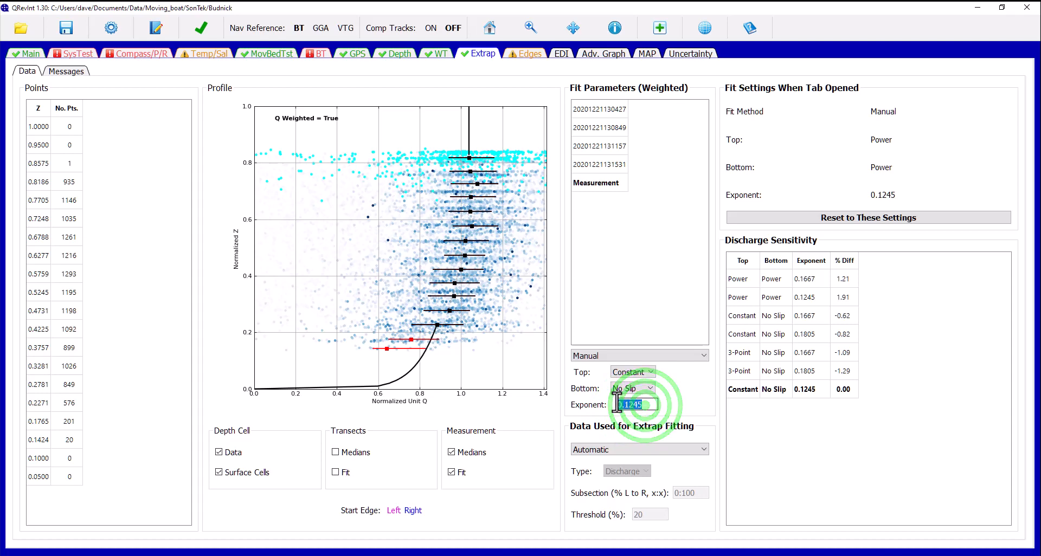
type("0.364")
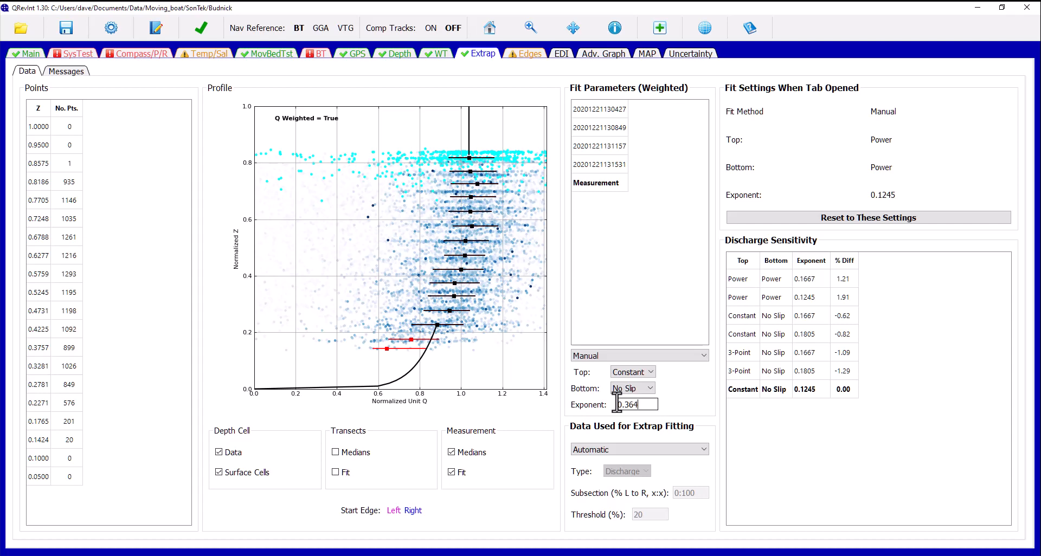
type("0")
key("Return")
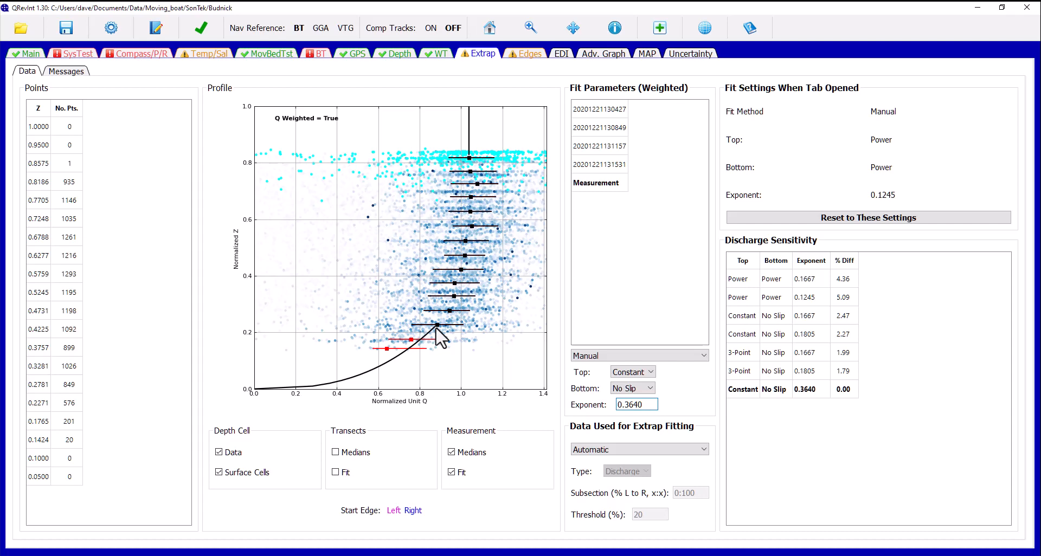
left_click(634, 361)
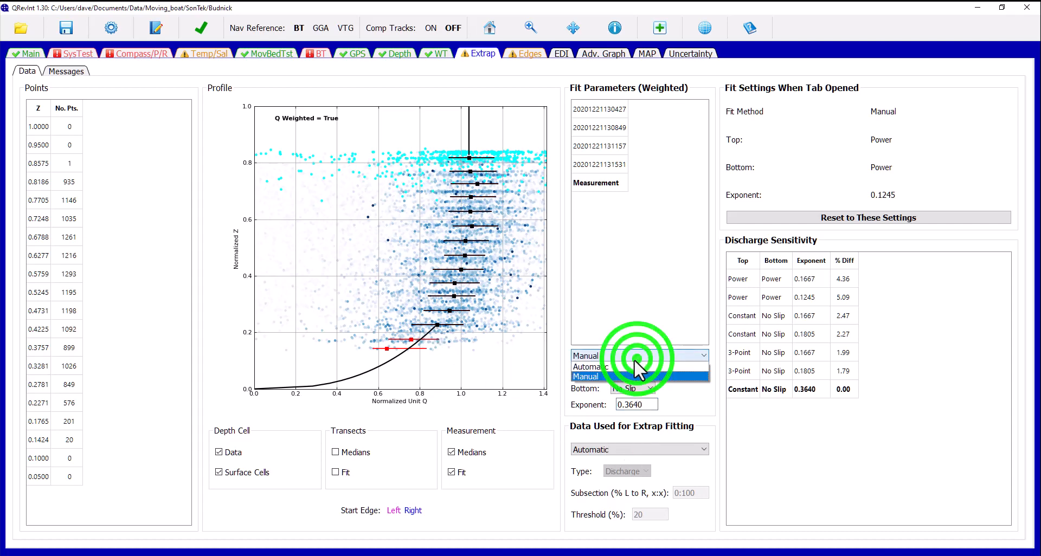
left_click(609, 364)
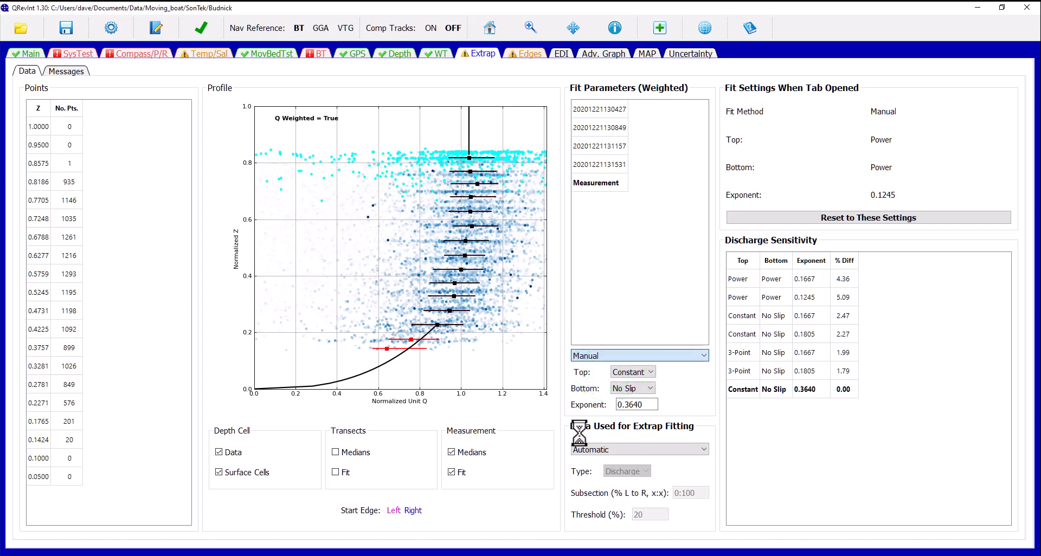
- Set the data used for extrapolation fitting to Manual with a 5:95 subsection, and open the main measurement summary
left_click(641, 452)
left_click(643, 472)
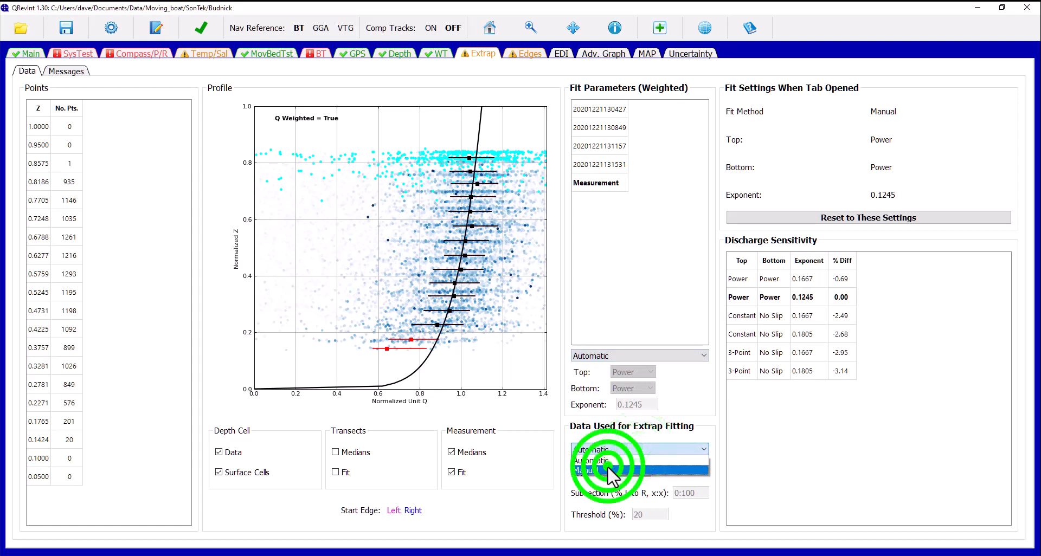
left_click_drag(699, 494, 670, 495)
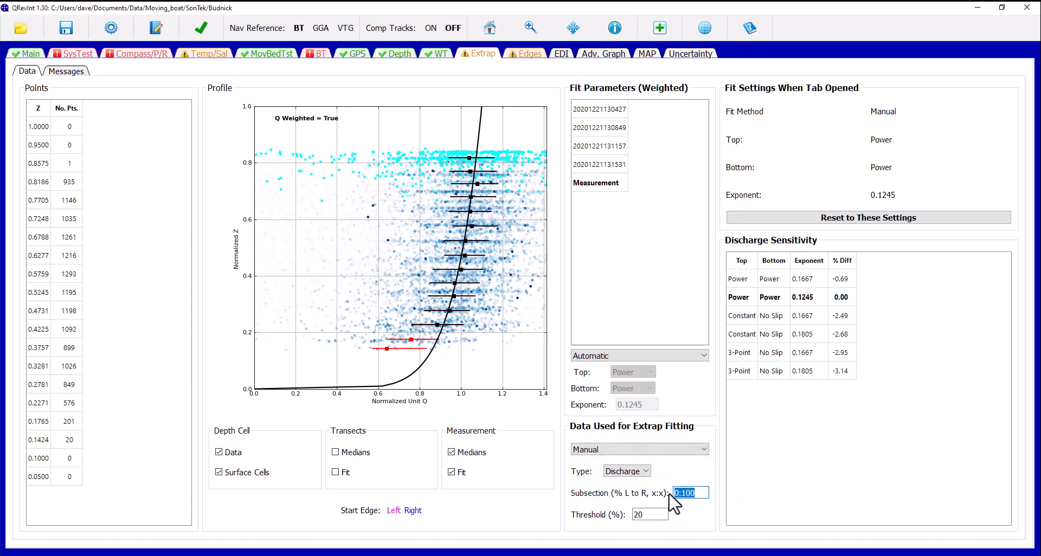
type("5:95")
key("Return")
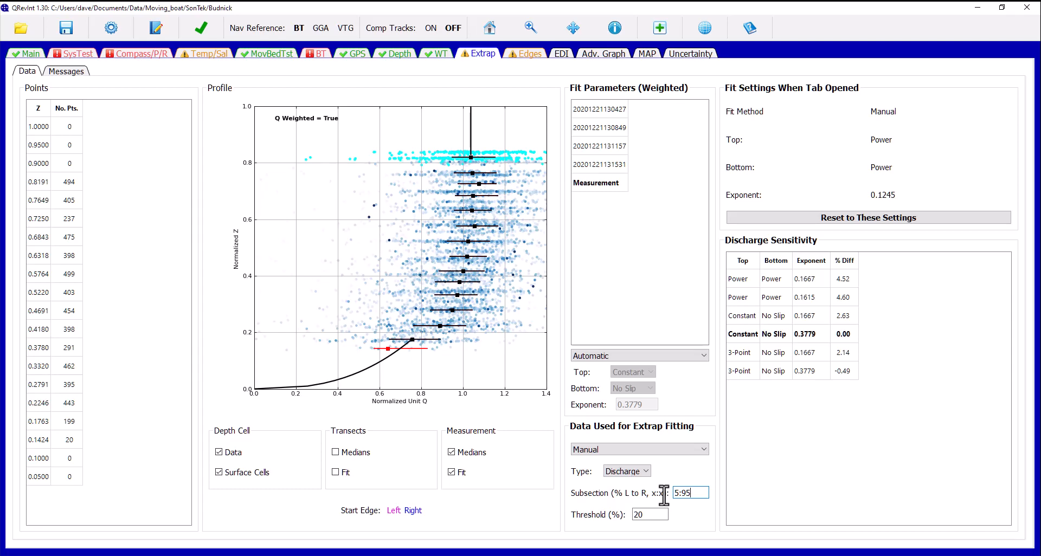
left_click(32, 50)
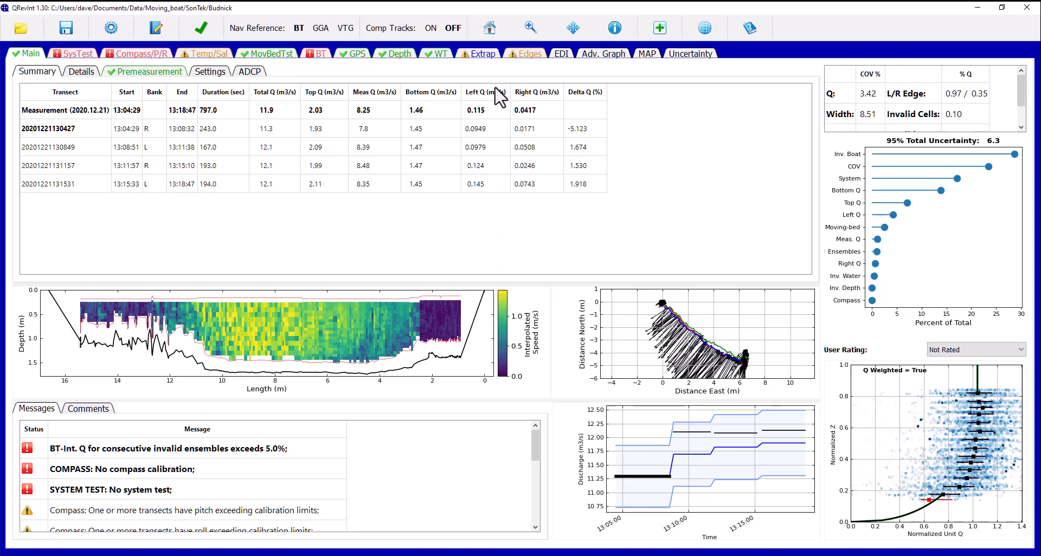
- Return to the extrapolation settings and reset the data used for fitting to Automatic
left_click(487, 56)
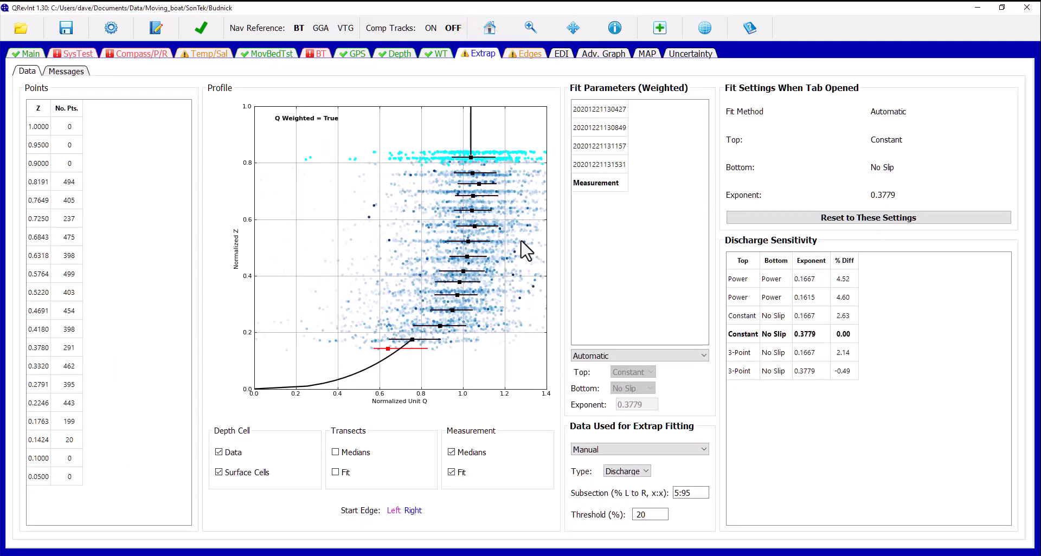
left_click(664, 450)
left_click(627, 459)
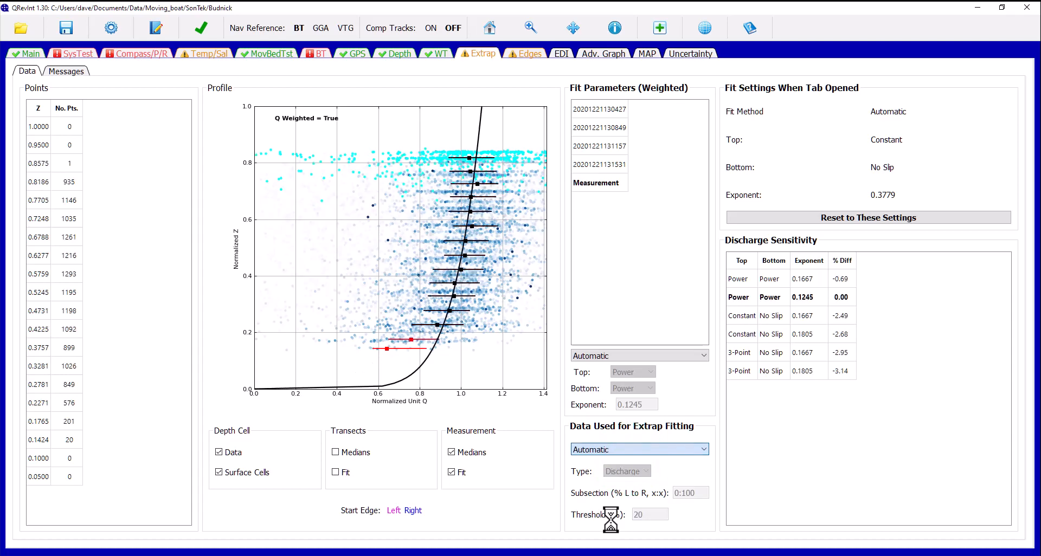
- Set the data used for extrapolation fitting to Manual with a threshold of 60%
left_click(650, 450)
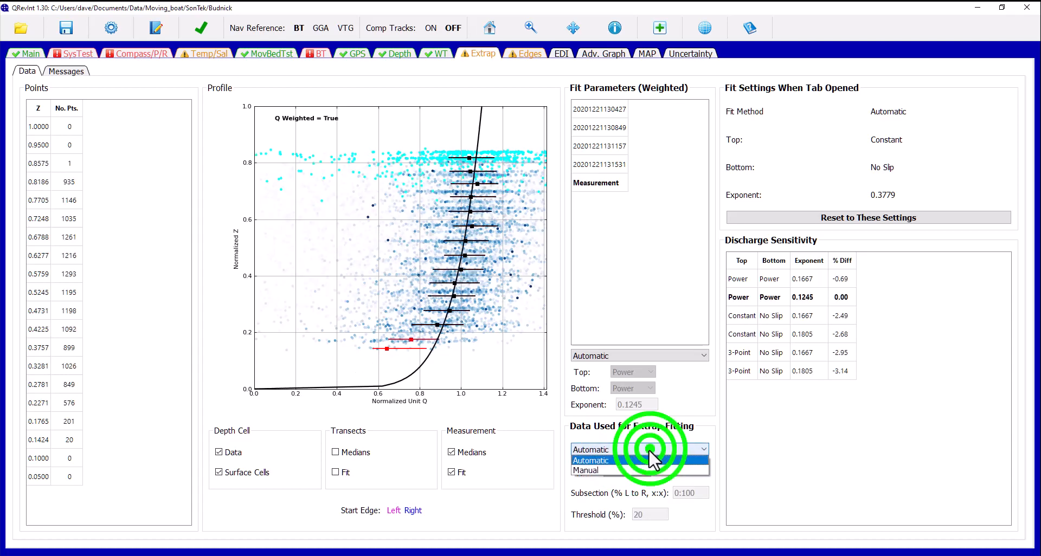
left_click(608, 470)
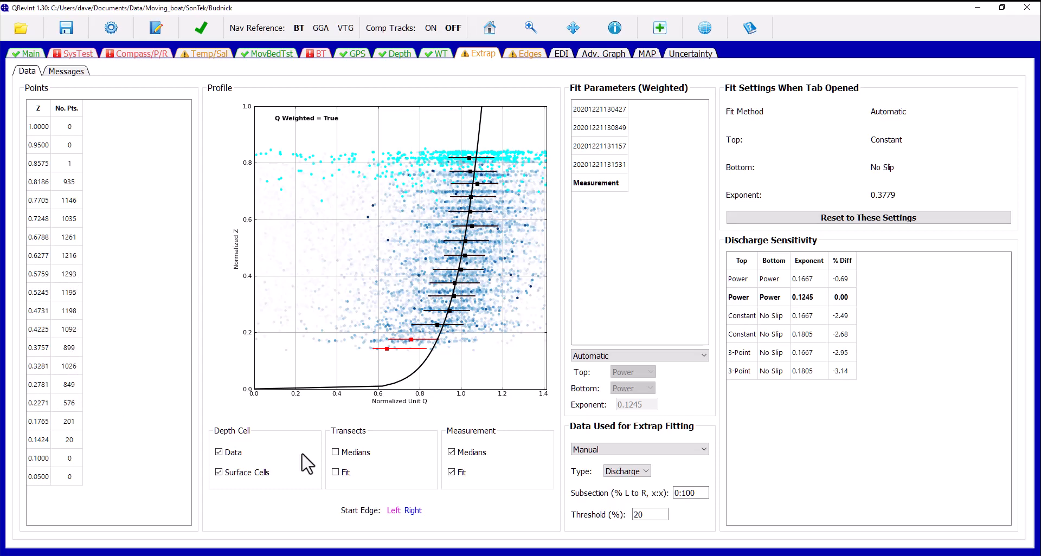
double_click(640, 513)
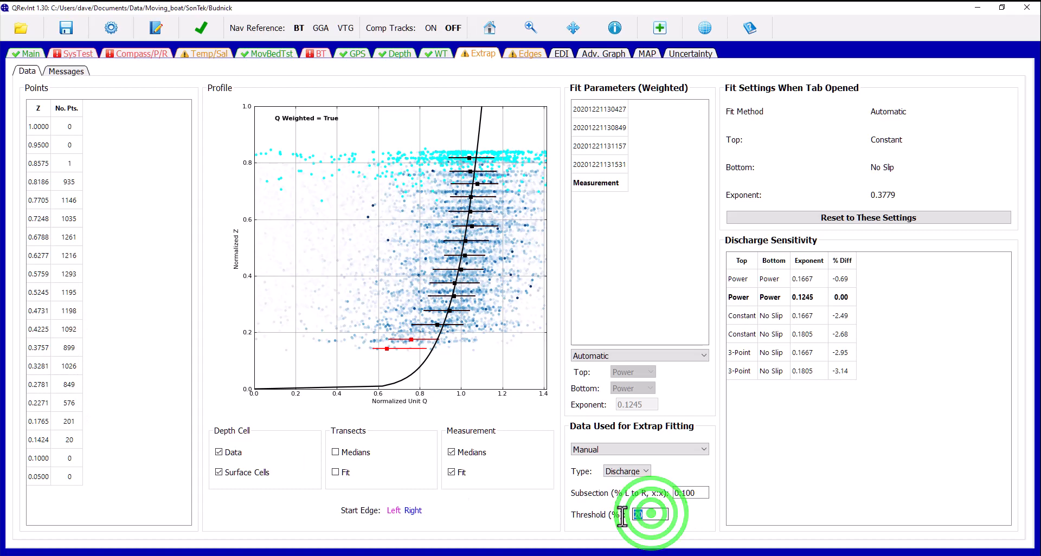
type("60")
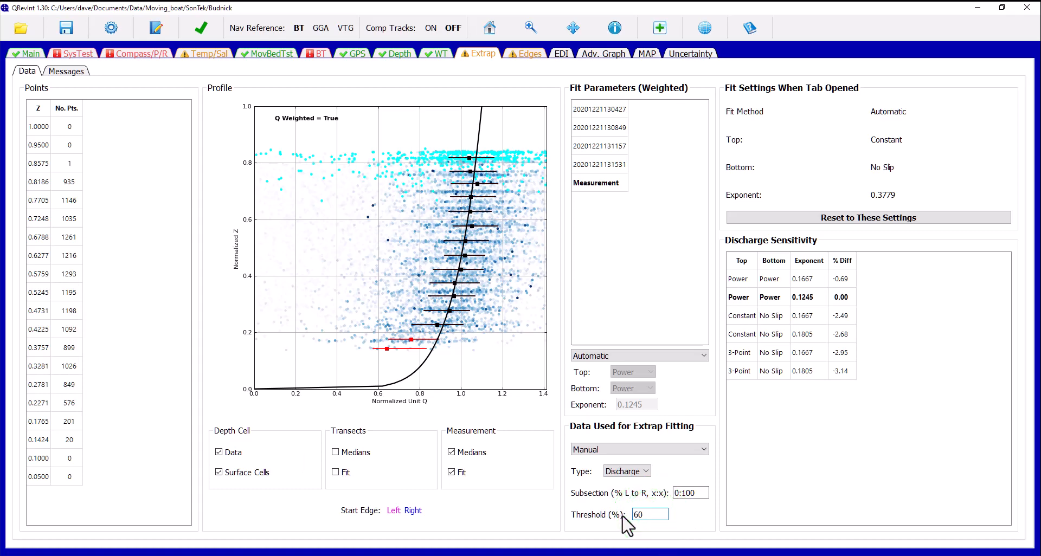
key("Return")
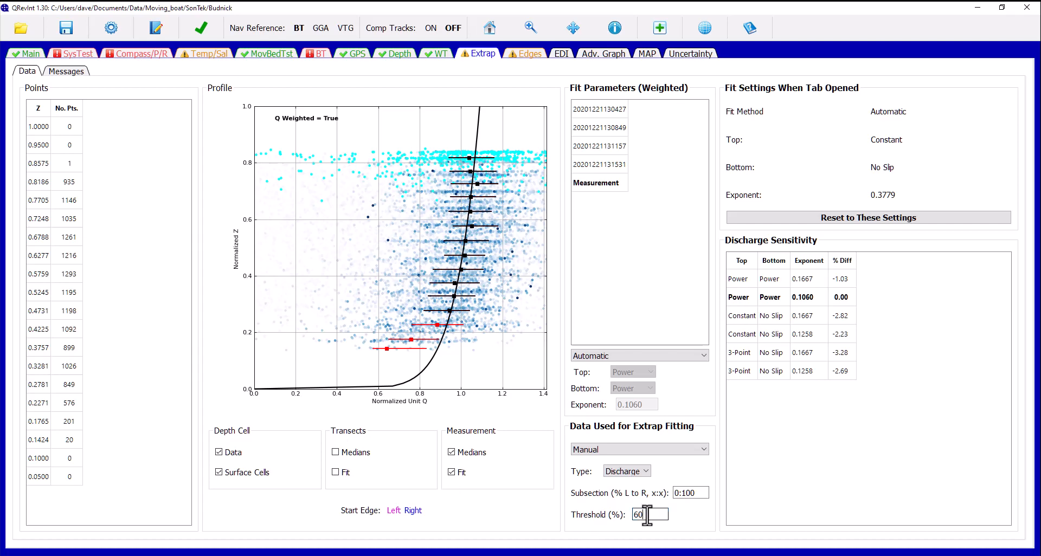
- Set the fitting data's threshold to 20% and its subsection to 5:95
left_click_drag(647, 515, 633, 516)
type("20")
key("Return")
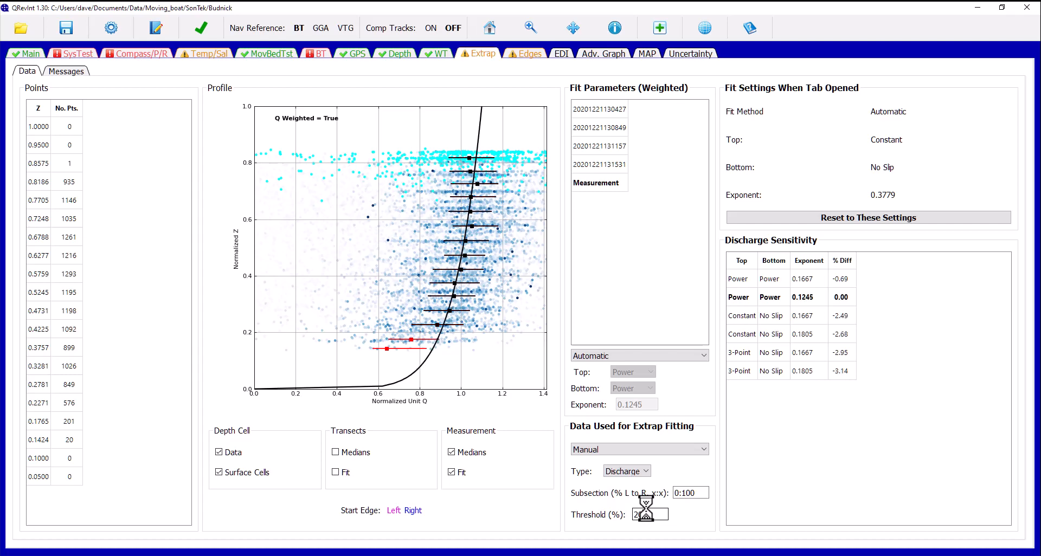
left_click_drag(696, 490, 673, 495)
type("5:")
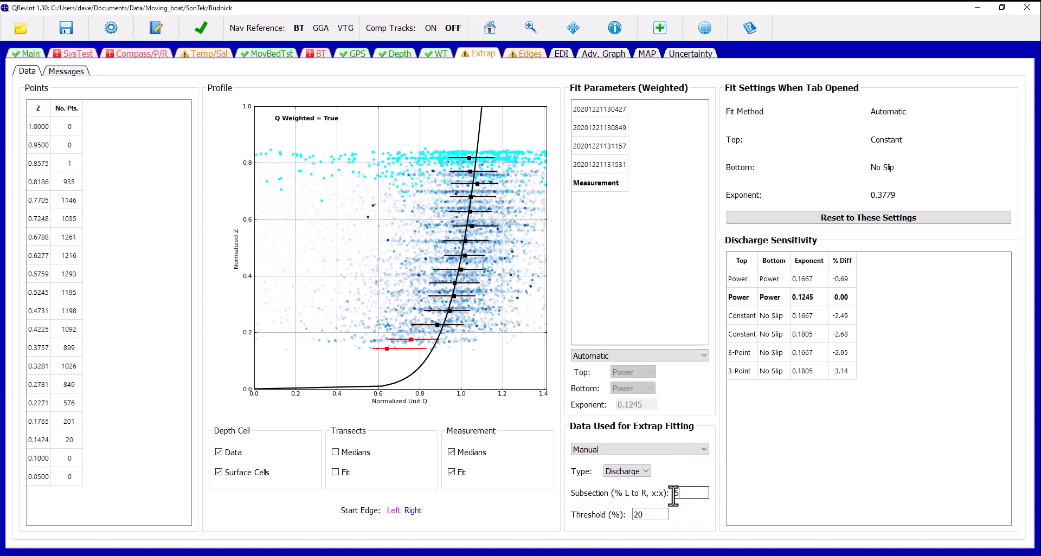
type("95")
key("Return")
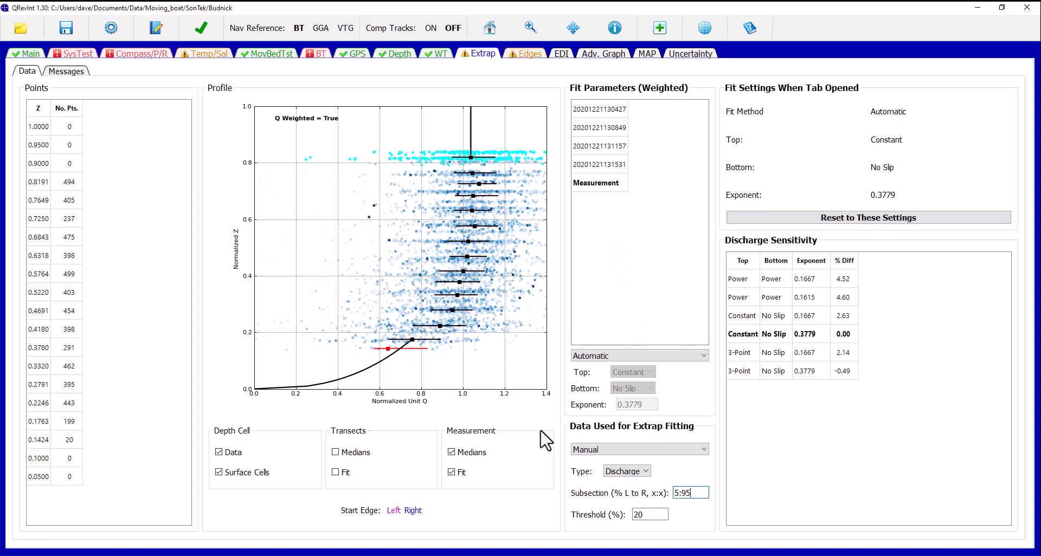
- Switch the data used for extrapolation fitting back to Automatic and open the main measurement summary
left_click(606, 449)
left_click(606, 456)
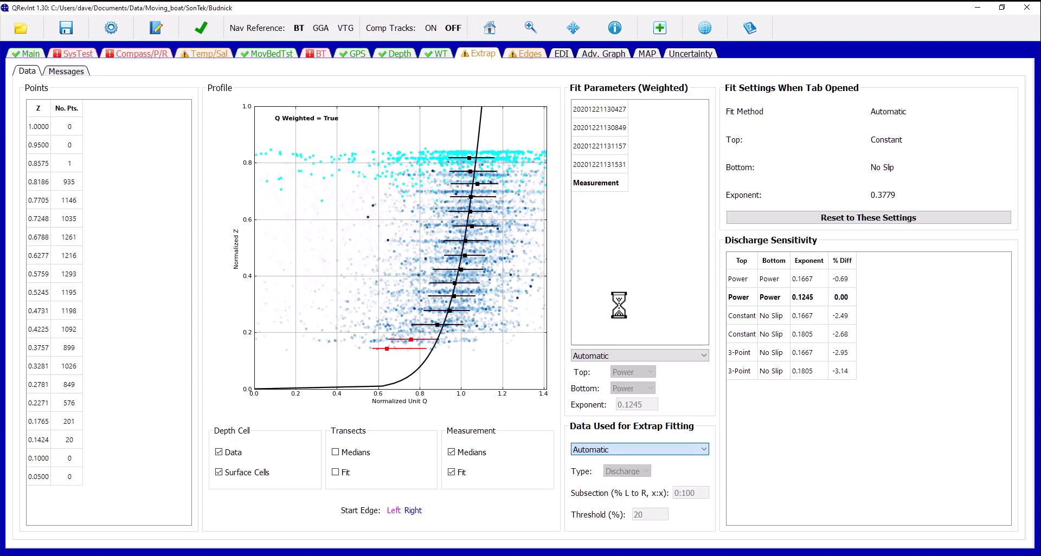
left_click(31, 53)
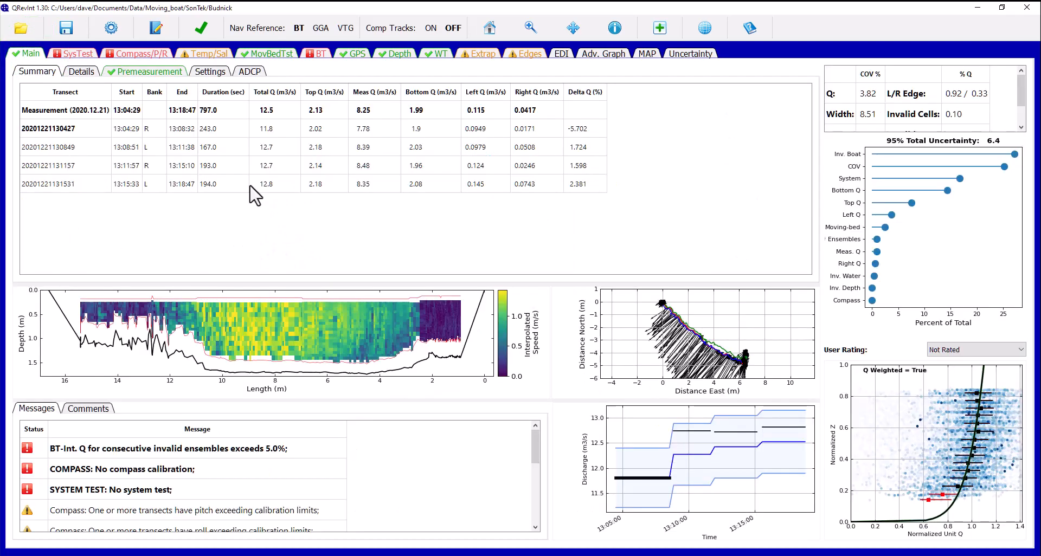
- Return to the extrapolation settings and set the data used for fitting to Manual, with a 5:95 subsection
left_click(480, 53)
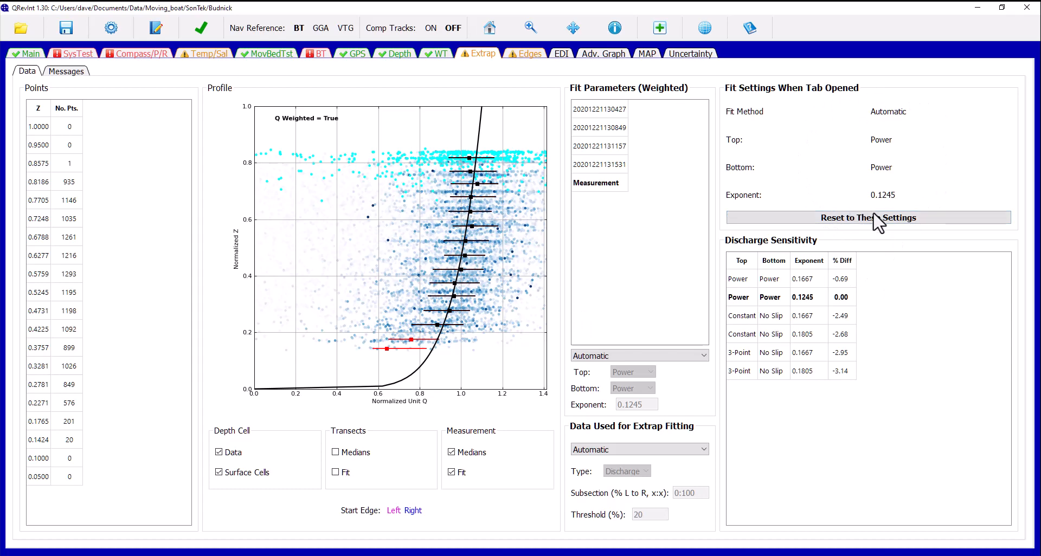
left_click(673, 355)
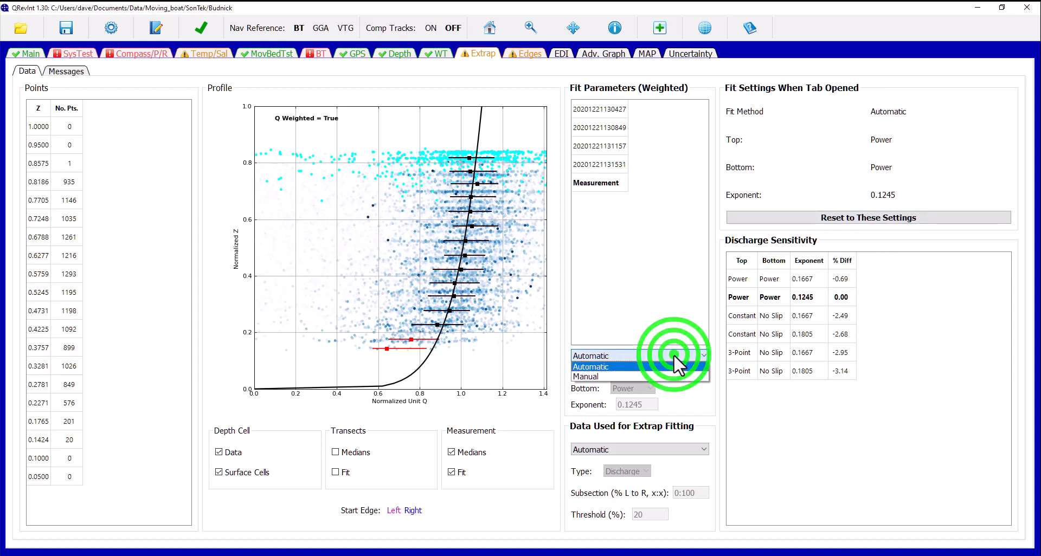
left_click(673, 355)
left_click(675, 448)
left_click(591, 470)
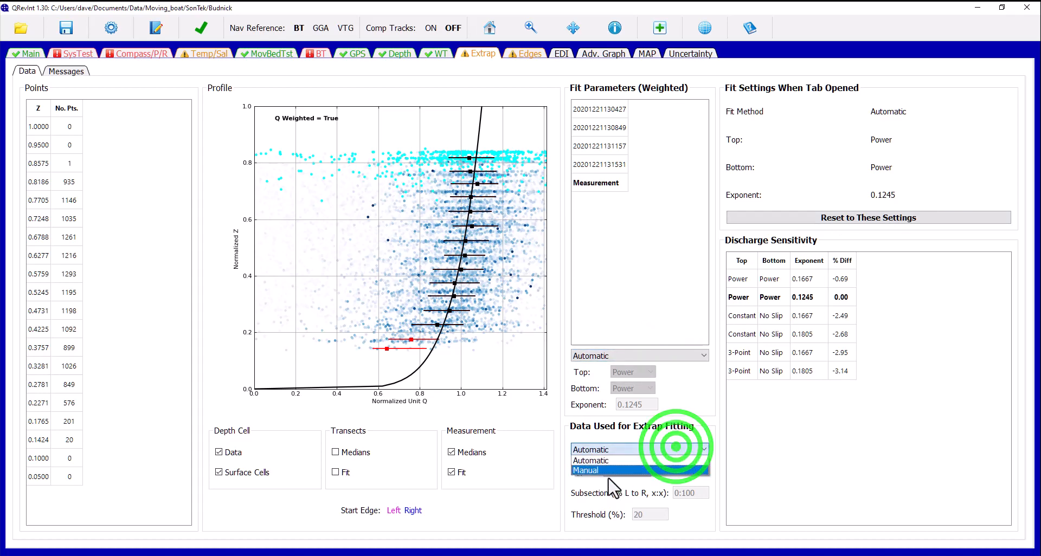
left_click(695, 494)
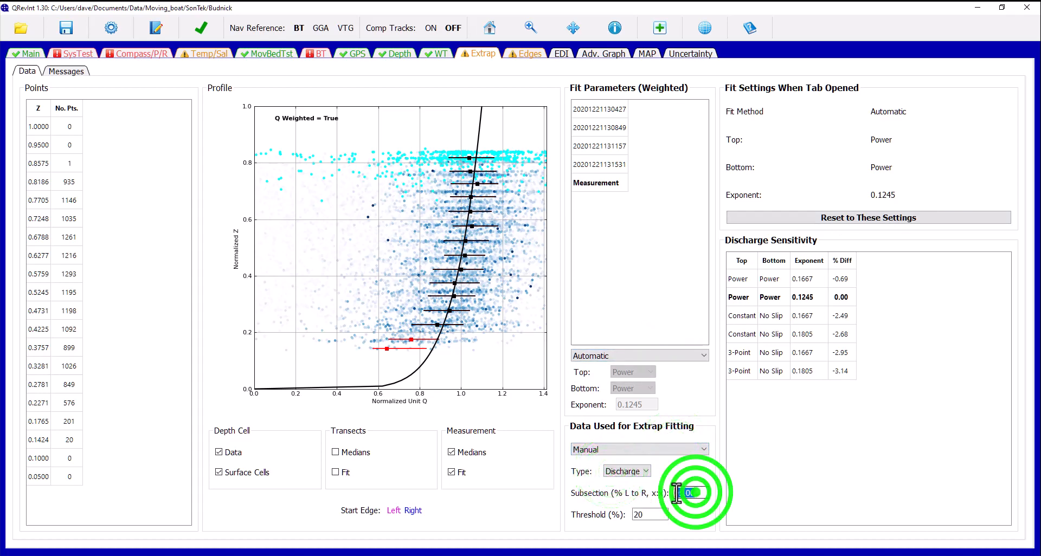
left_click_drag(695, 494, 672, 492)
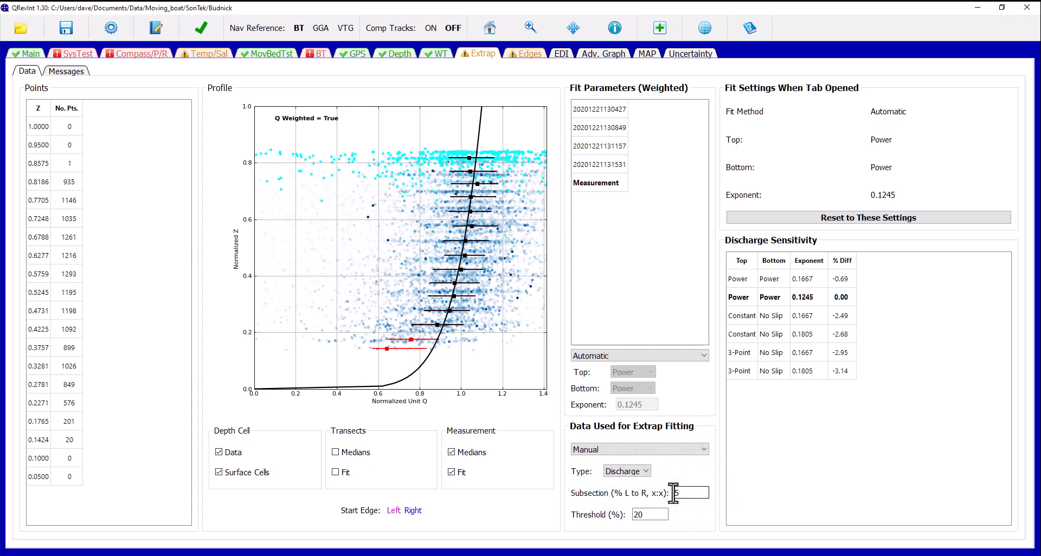
type(":95")
key("Return")
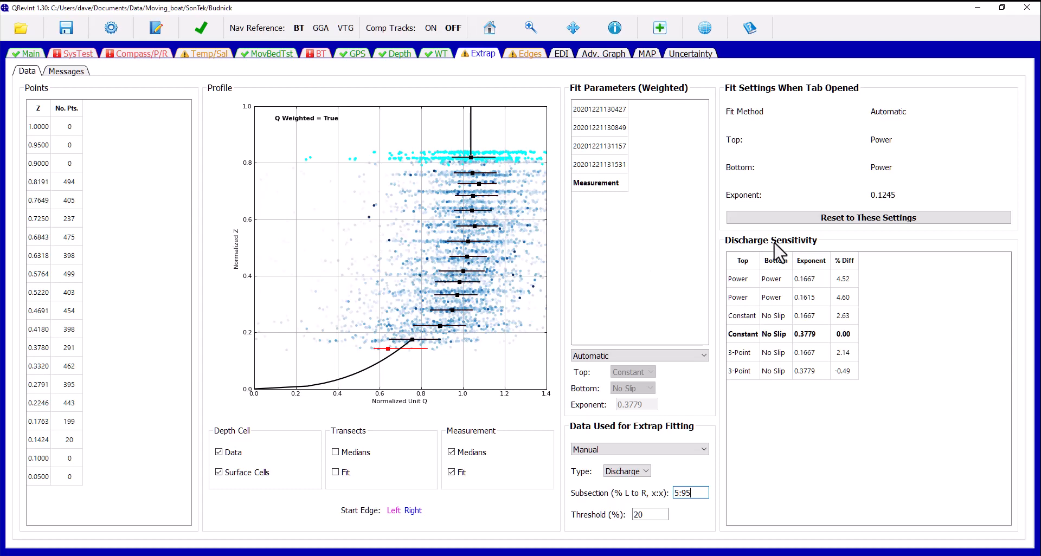
- Reset the extrapolation to its opening fit settings, and set the data used for fitting to Manual with a 5:95 subsection
left_click(831, 218)
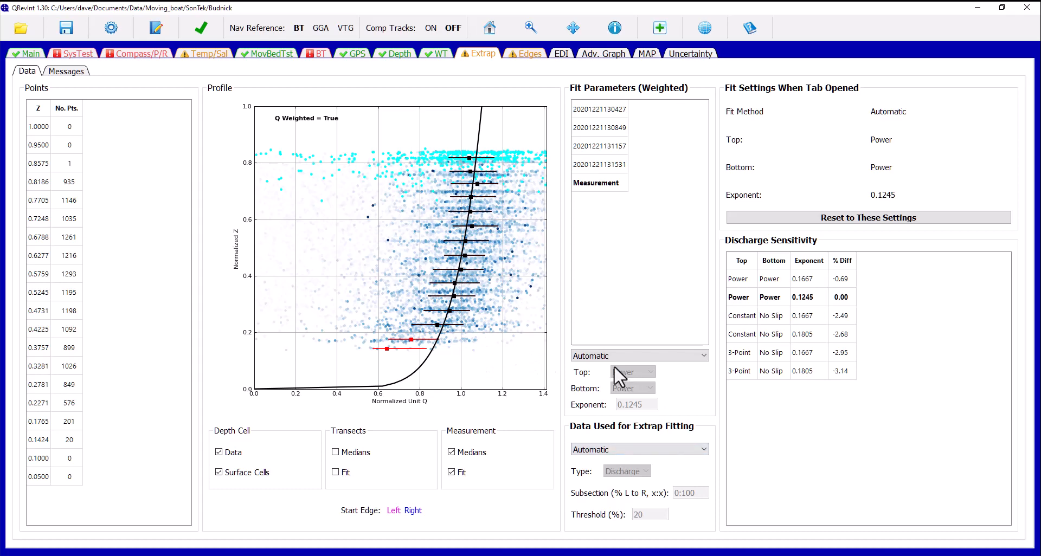
left_click(624, 449)
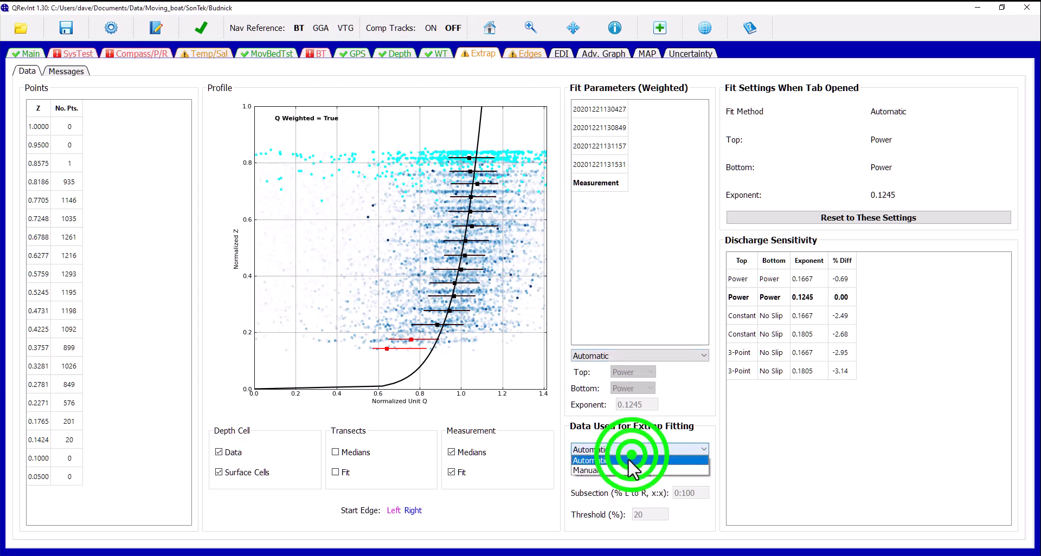
left_click(623, 465)
left_click_drag(686, 494, 661, 493)
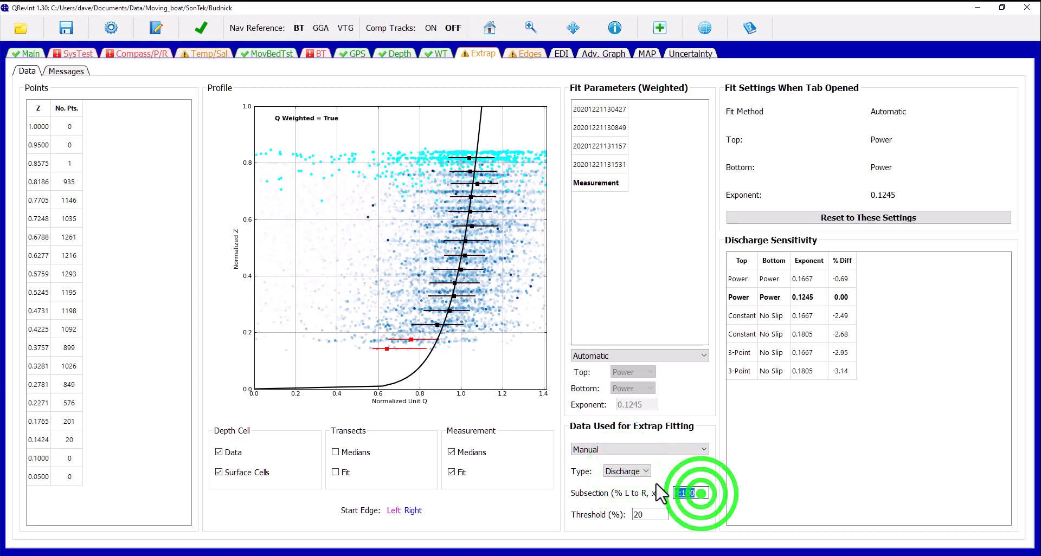
type("5:")
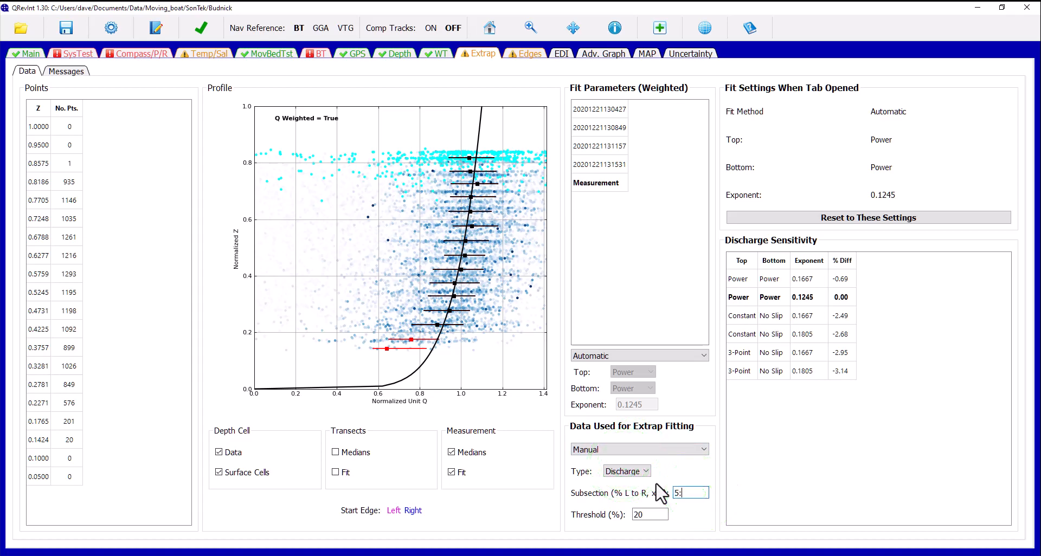
type("95")
key("Return")
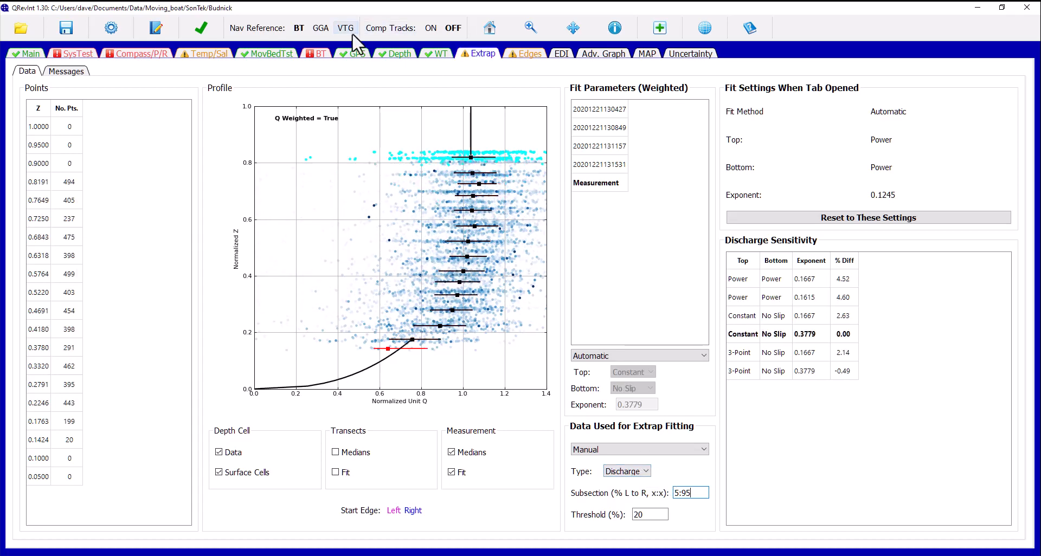
left_click(428, 53)
left_click(481, 53)
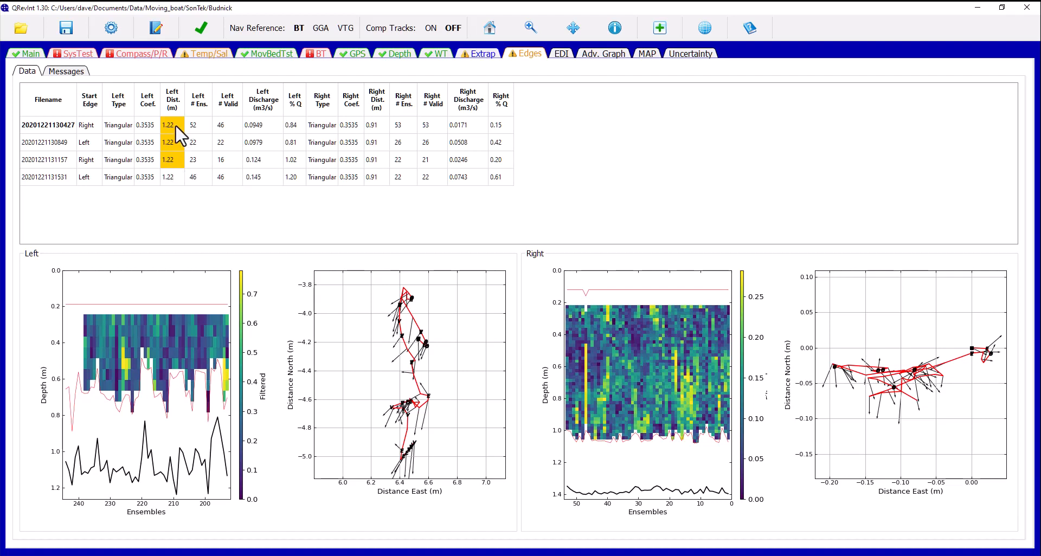
mouse_move(174, 125)
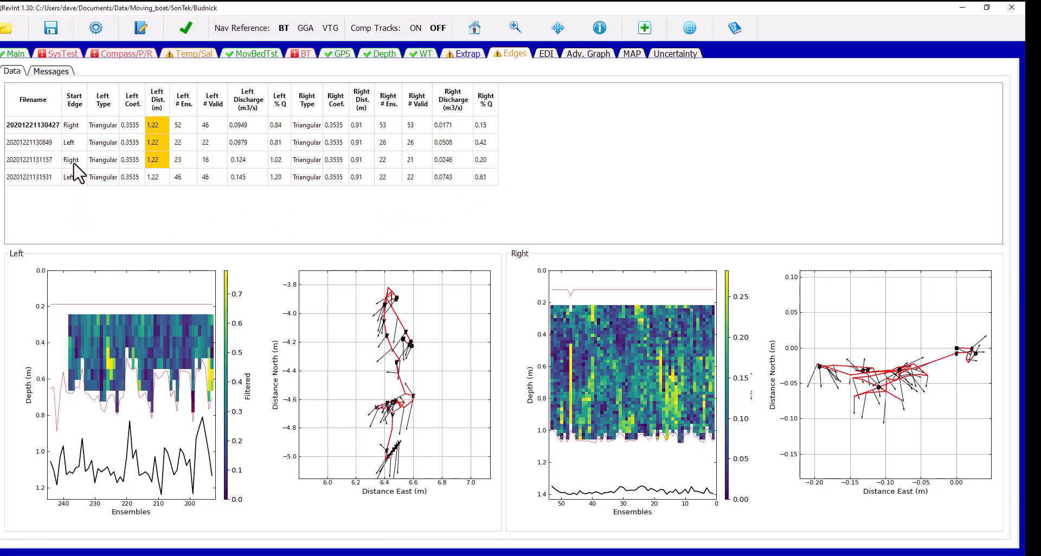
left_click(71, 129)
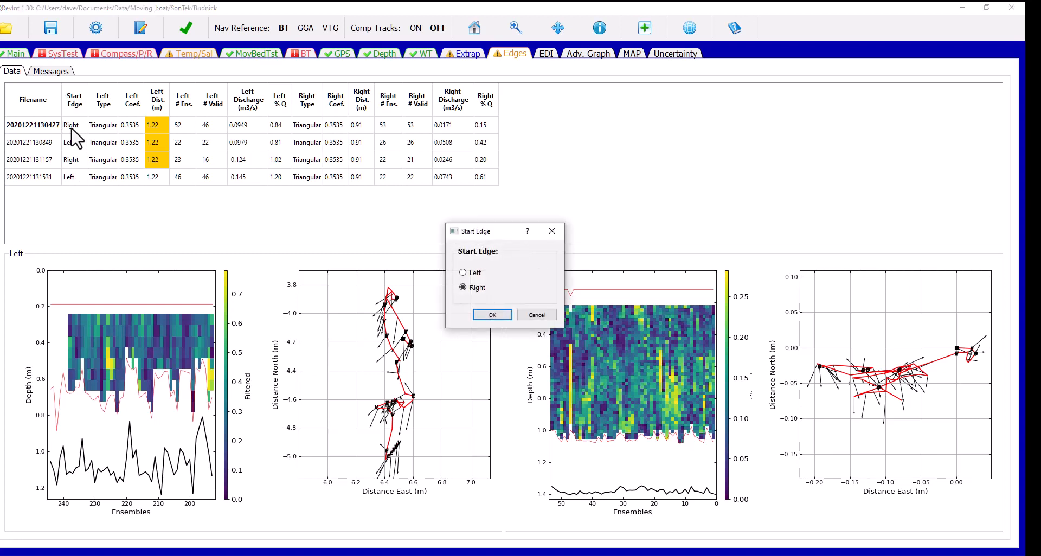
left_click(539, 316)
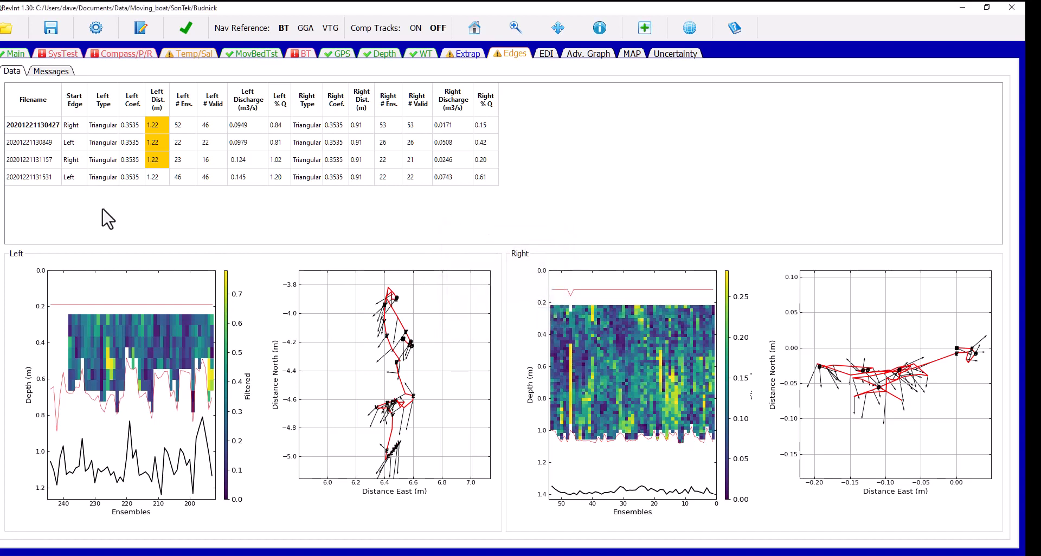
- View the edge type options for the first transect's left type, coefficient and discharge, cancelling each time
left_click(103, 126)
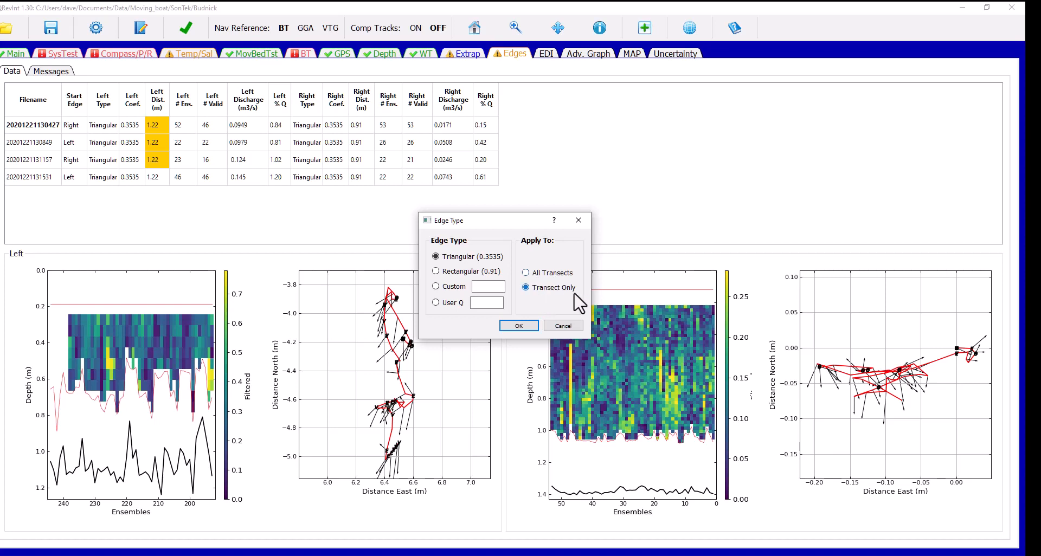
left_click(563, 324)
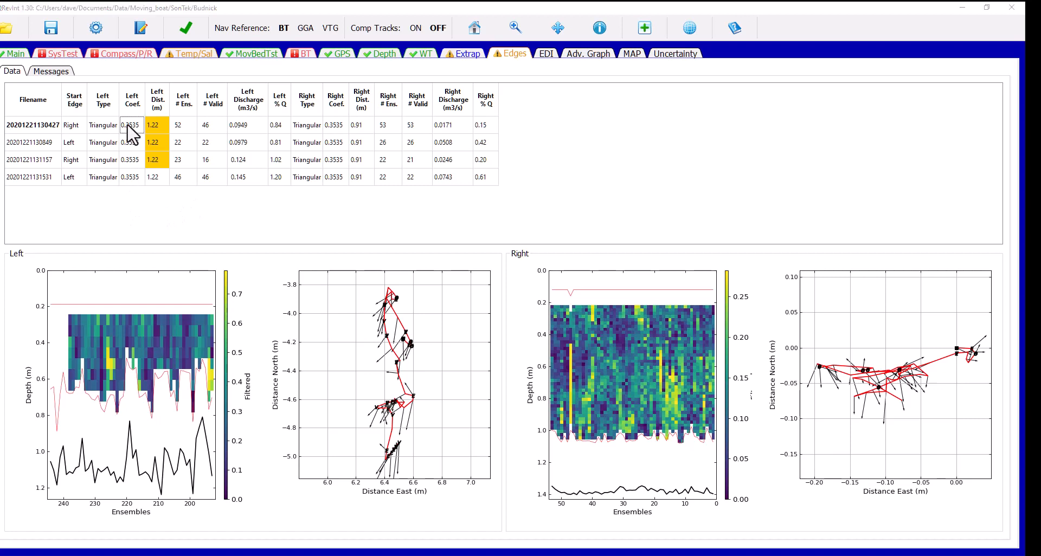
left_click(129, 126)
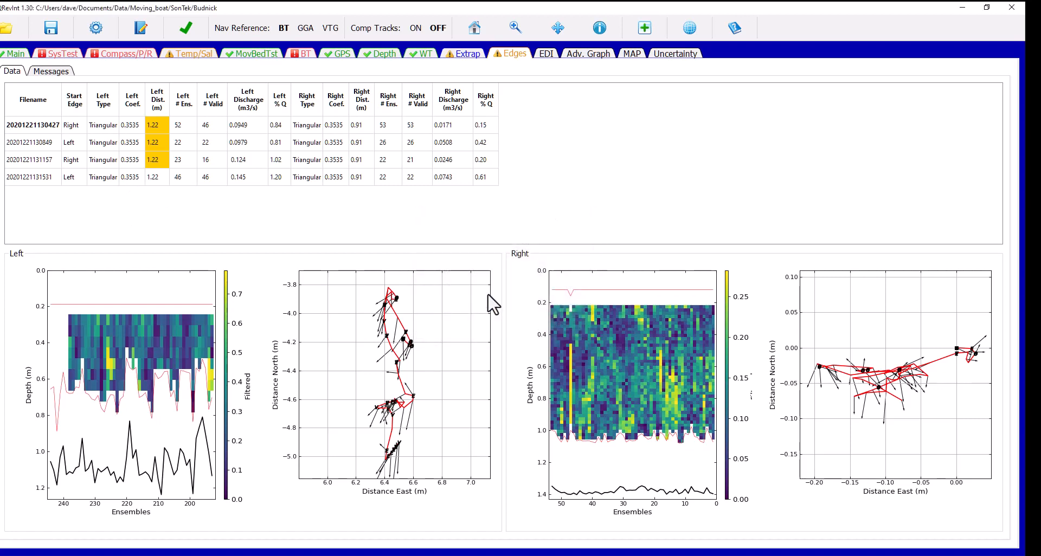
left_click(553, 327)
left_click(235, 124)
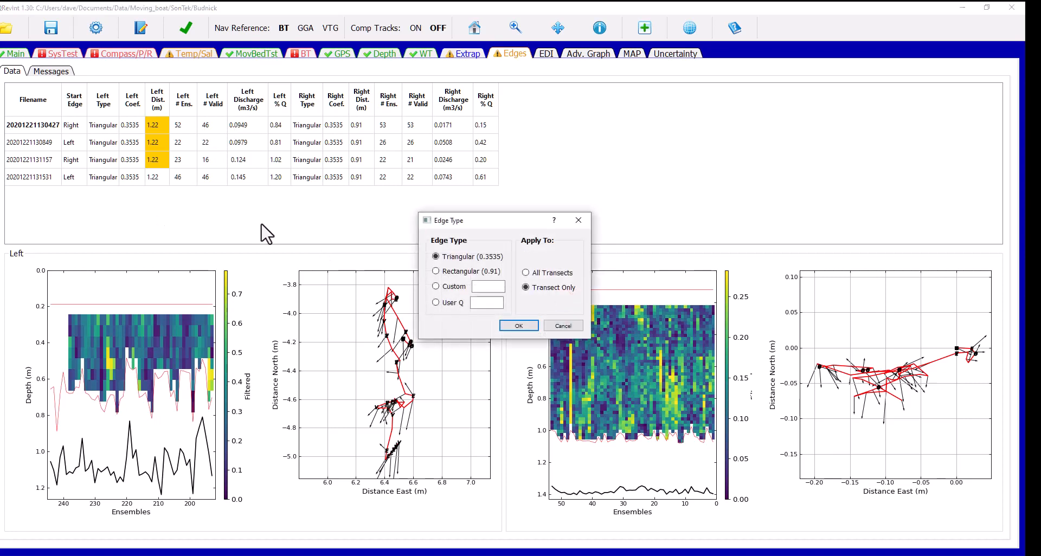
left_click(552, 327)
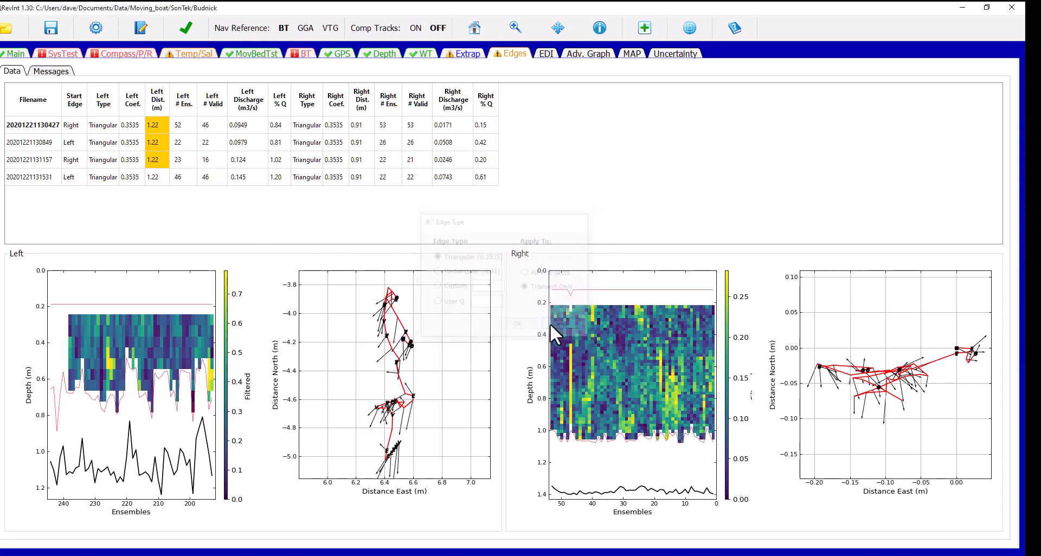
- View the first transect's left edge distance, left edge ensembles and right edge type options, cancelling each time
left_click(154, 126)
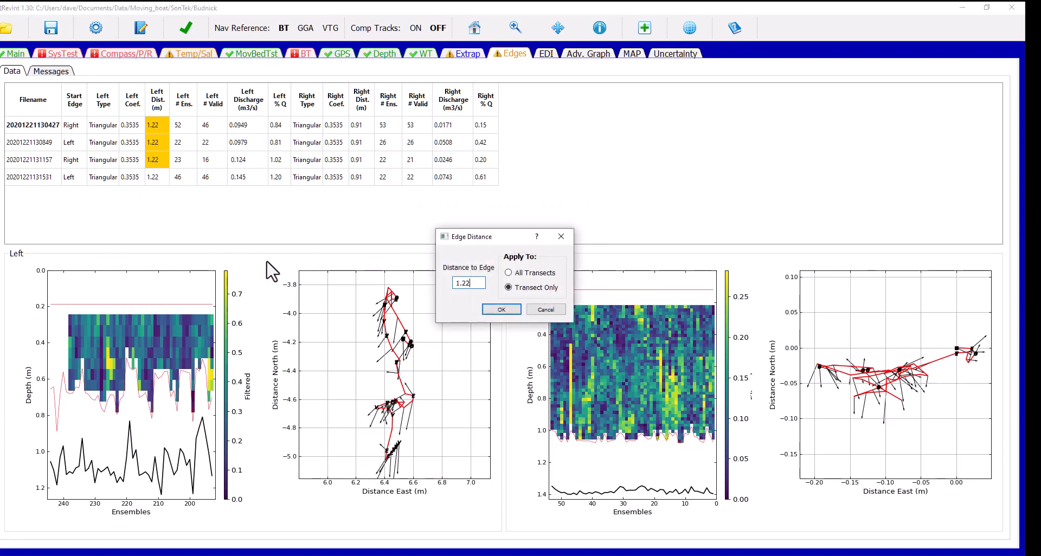
left_click(539, 310)
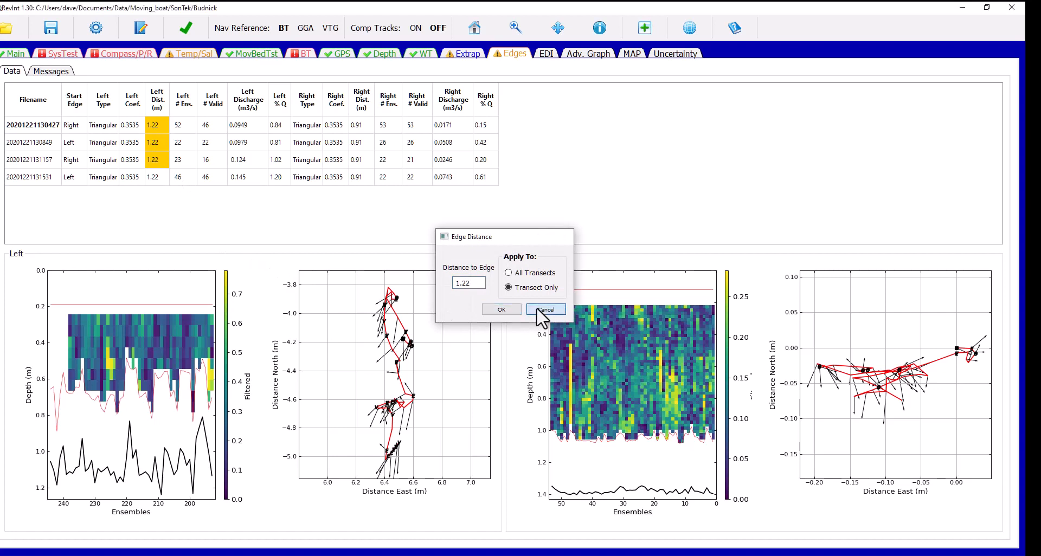
left_click(211, 129)
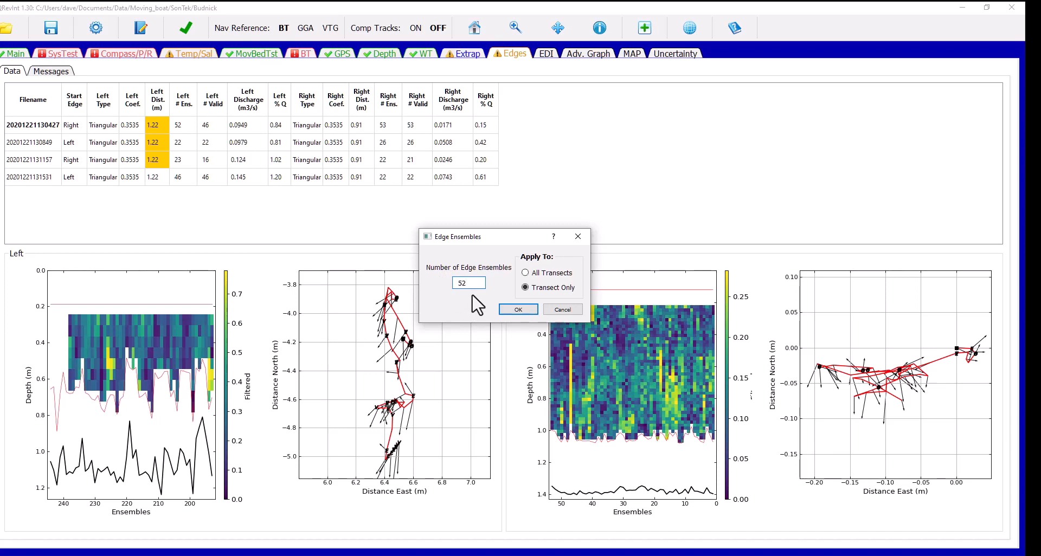
left_click(564, 308)
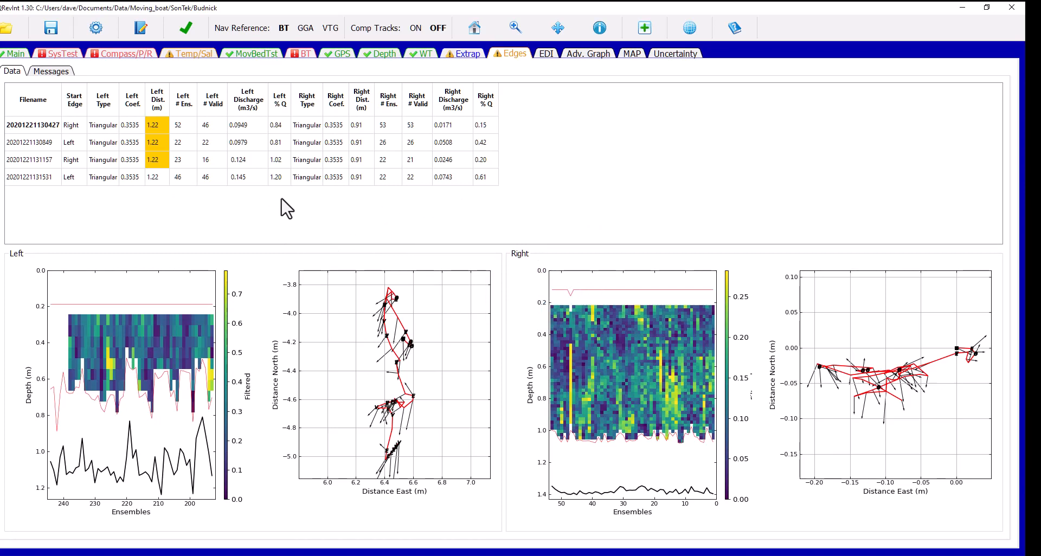
left_click(307, 125)
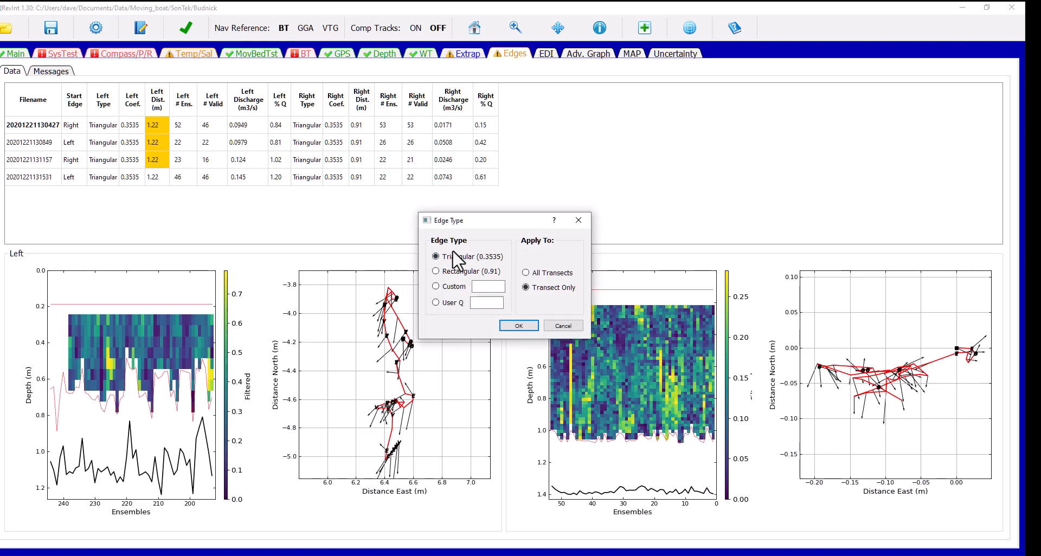
left_click(556, 326)
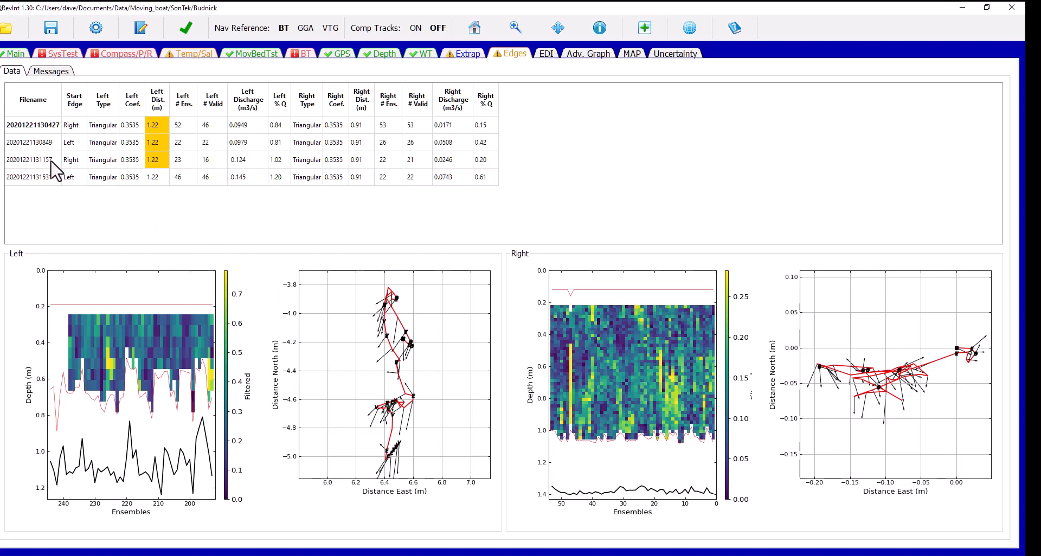
left_click(41, 144)
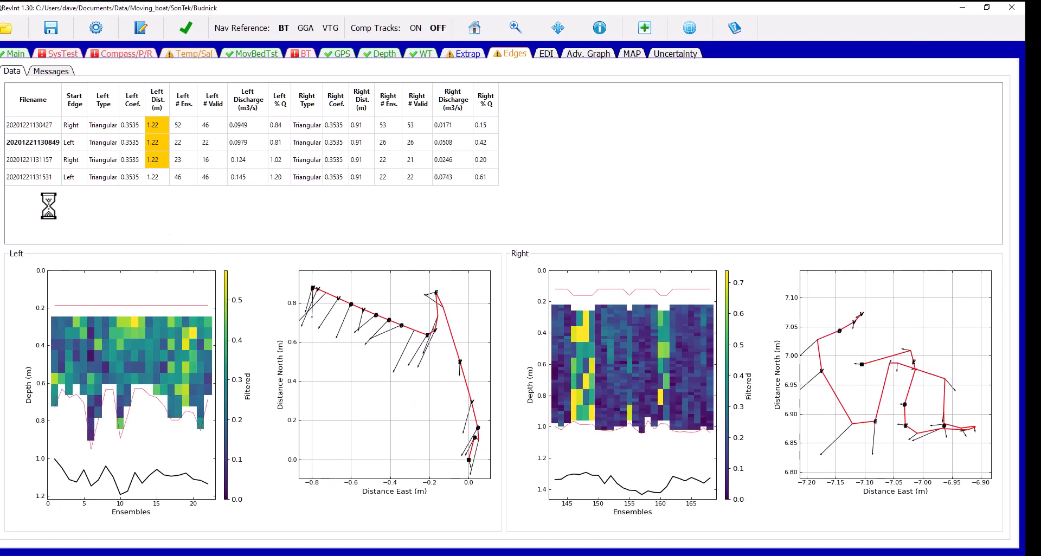
left_click(31, 161)
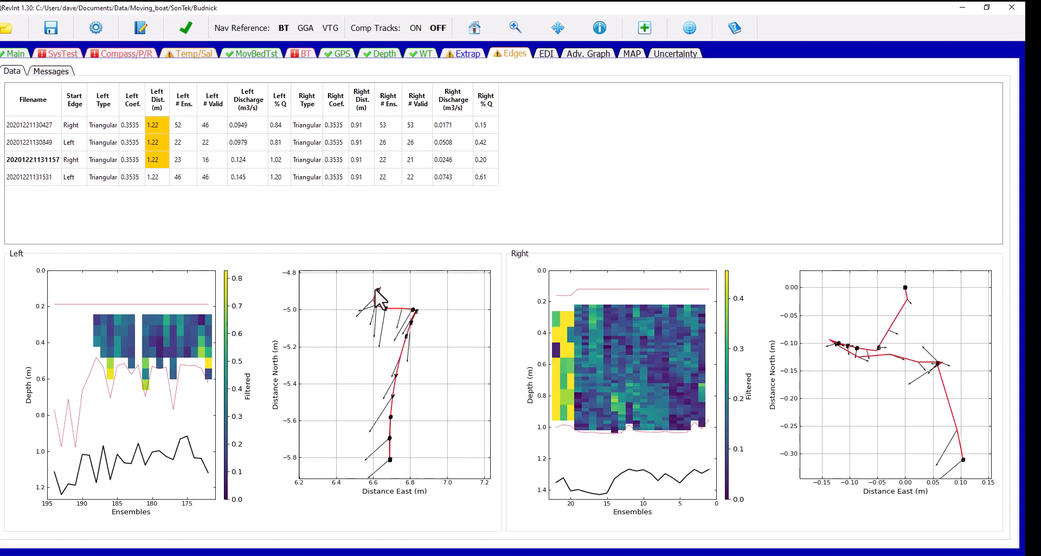